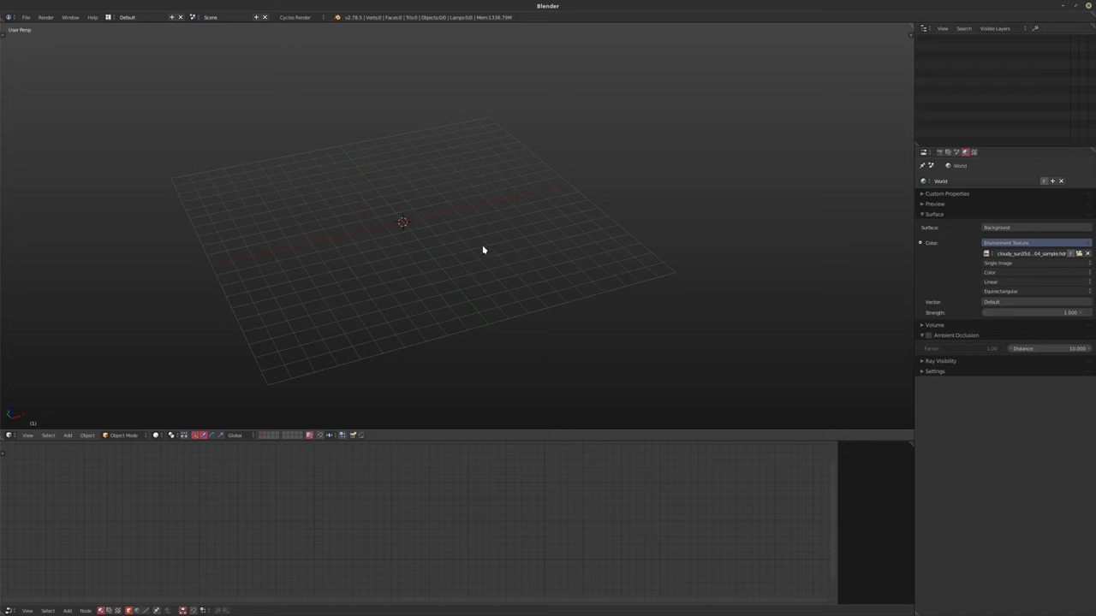
Orbit the viewport slightly around the empty grid.
mouse_move(470, 250)
middle_mouse_down()
mouse_move(420, 265)
mouse_move(465, 262)
middle_mouse_up()
Add a plane, scale its mesh by 10 in Edit Mode, and preview it in Cycles rendered shading.
key("shift+a")
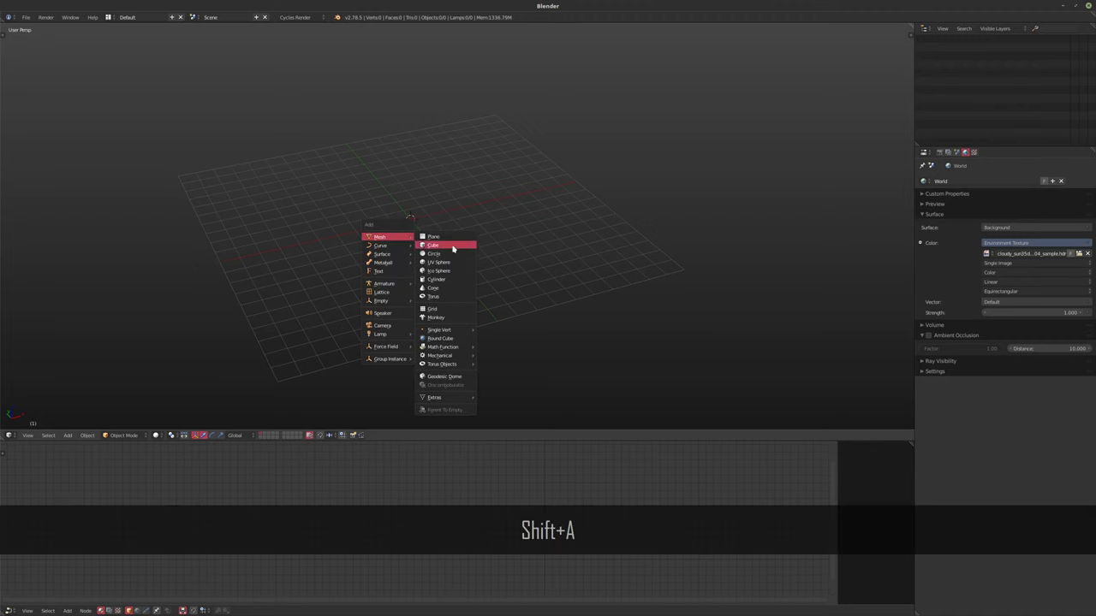
left_click(444, 237)
key("Tab")
key("s")
key("1")
key("0")
key("Return")
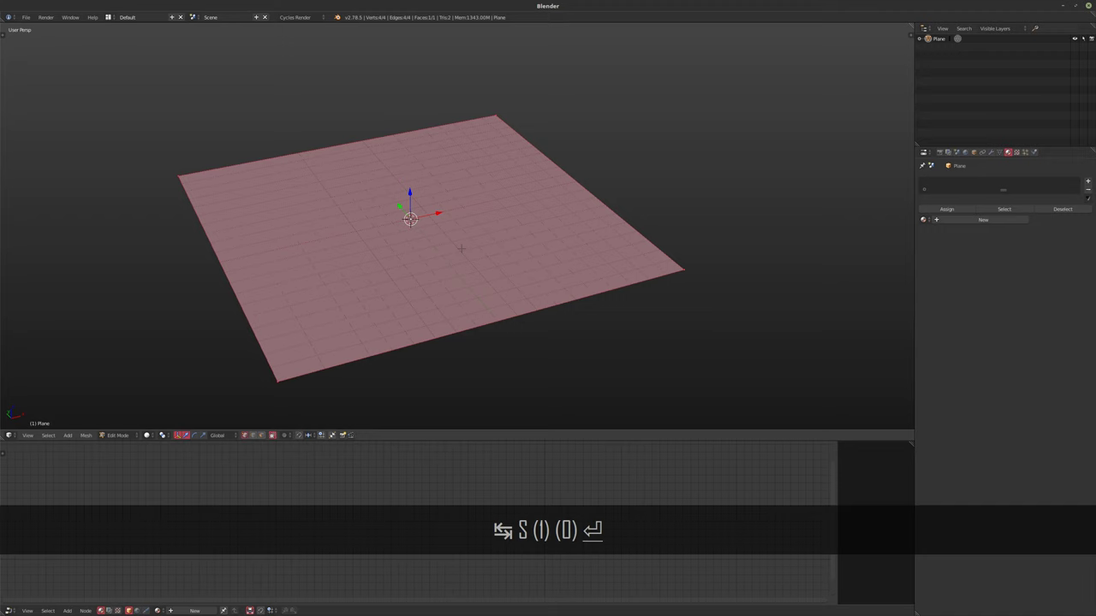
key("Tab")
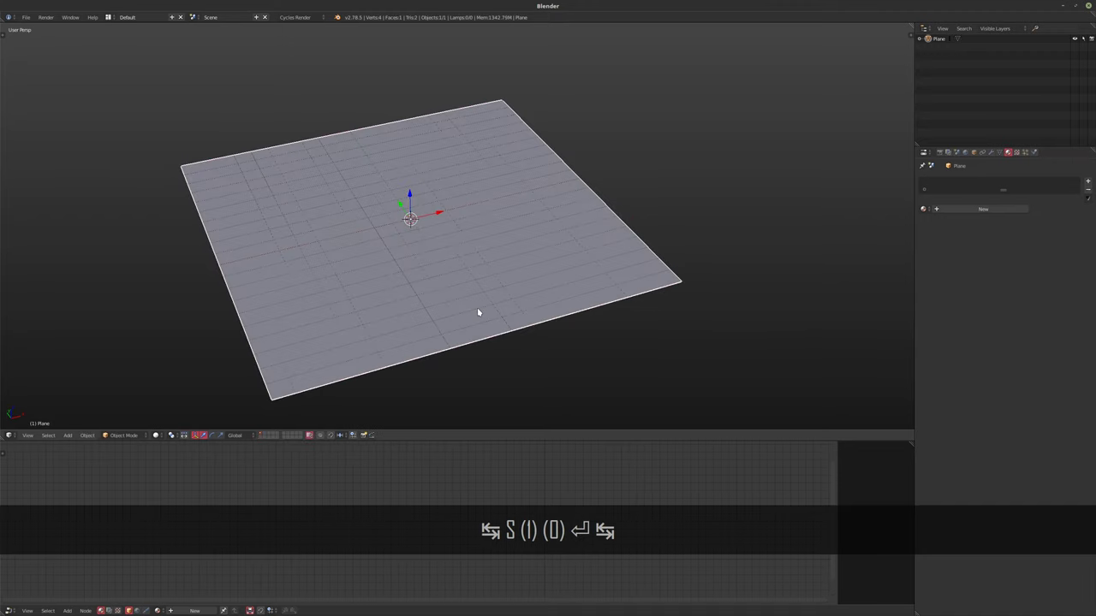
key("shift+z")
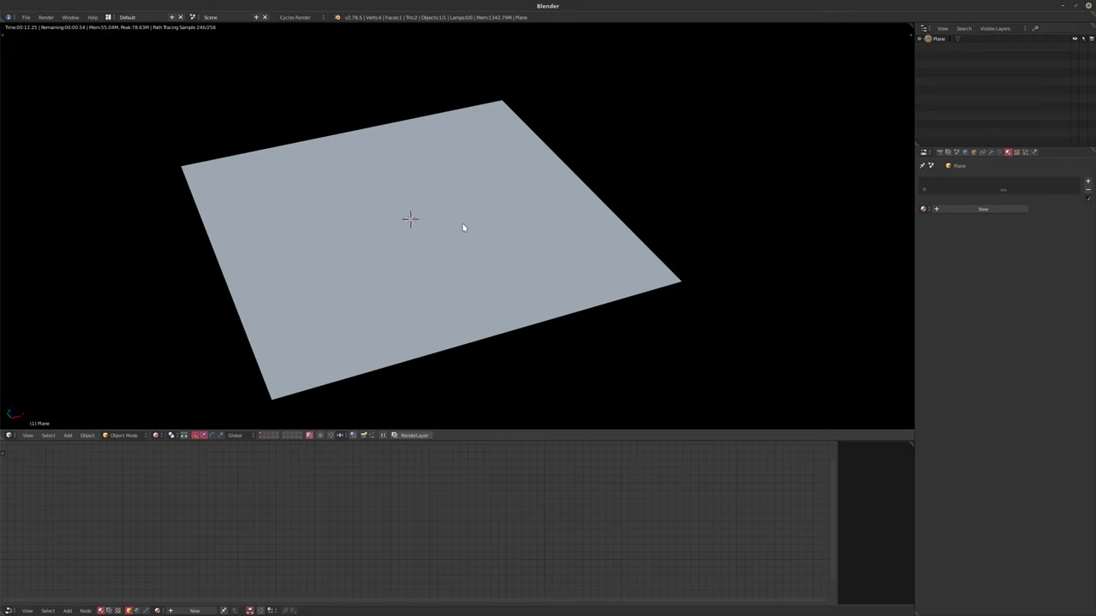
In solid shading, create a new material and rearrange its Diffuse BSDF and Material Output nodes.
key("shift+z")
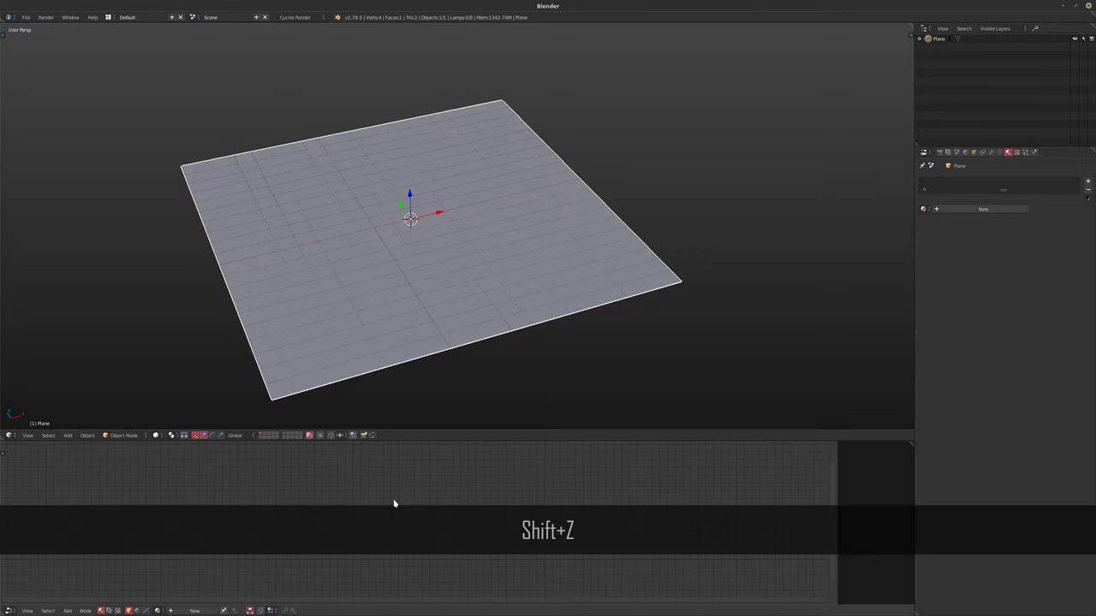
left_click(195, 611)
key("Home")
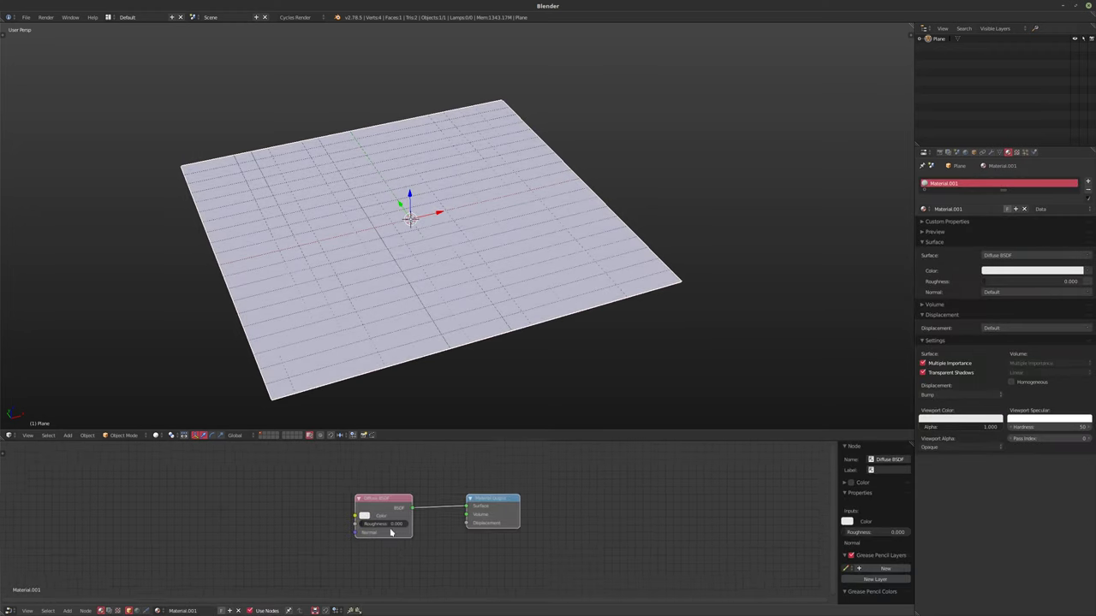
left_click(370, 497)
left_click_drag(371, 491, 234, 472)
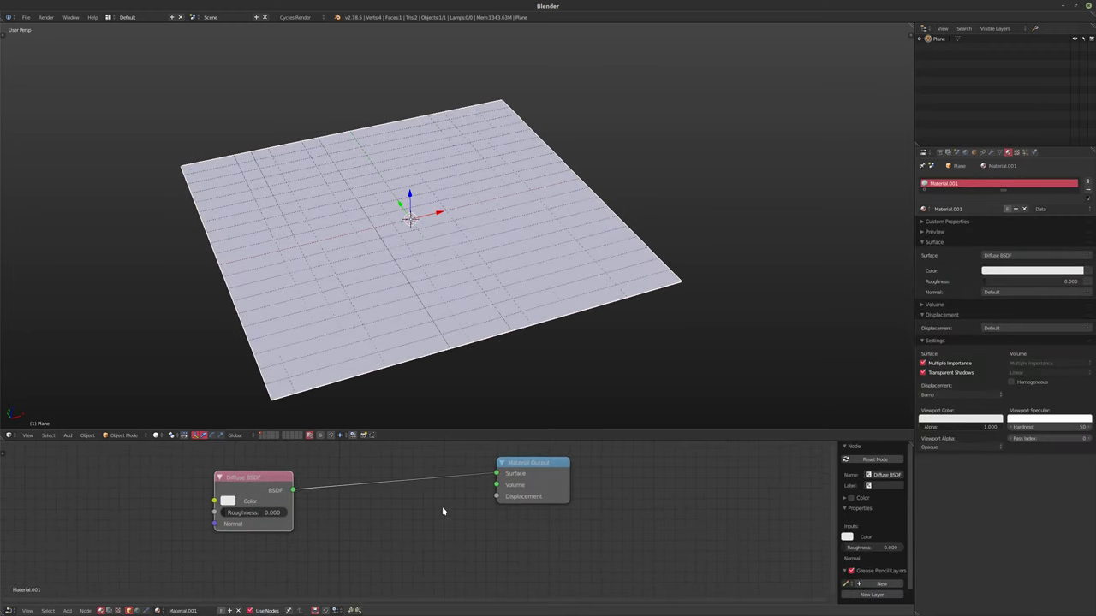
scroll(400, 539, "down", 3)
scroll(402, 531, "up", 1)
left_click_drag(512, 458, 516, 533)
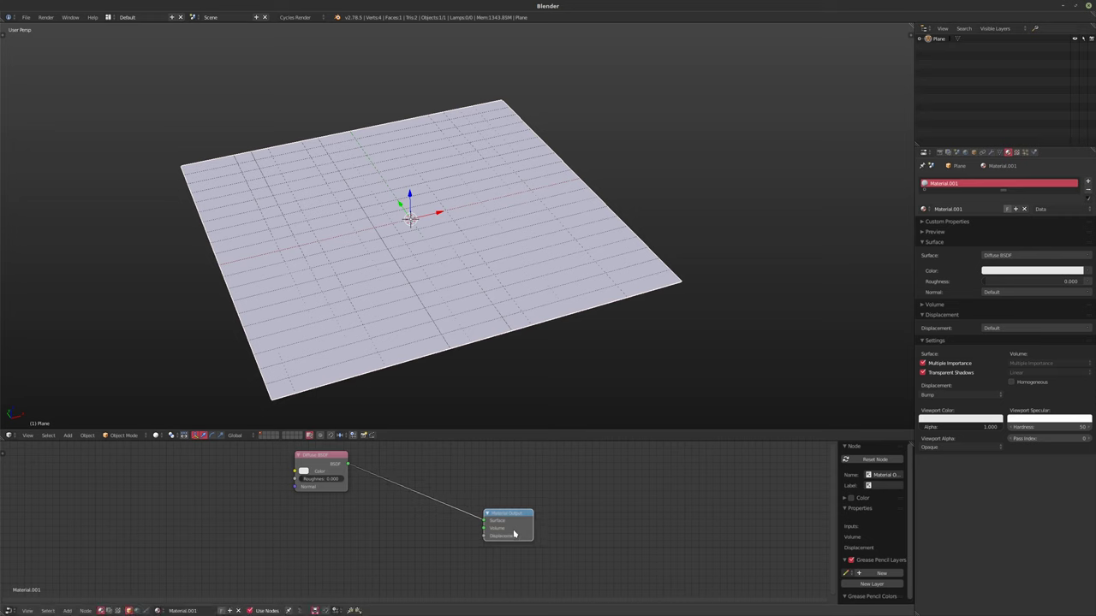
middle_click_drag(366, 563, 395, 529)
Add a Math node set to Multiply and link it to the material's Displacement input.
key("shift+a")
mouse_move(318, 510)
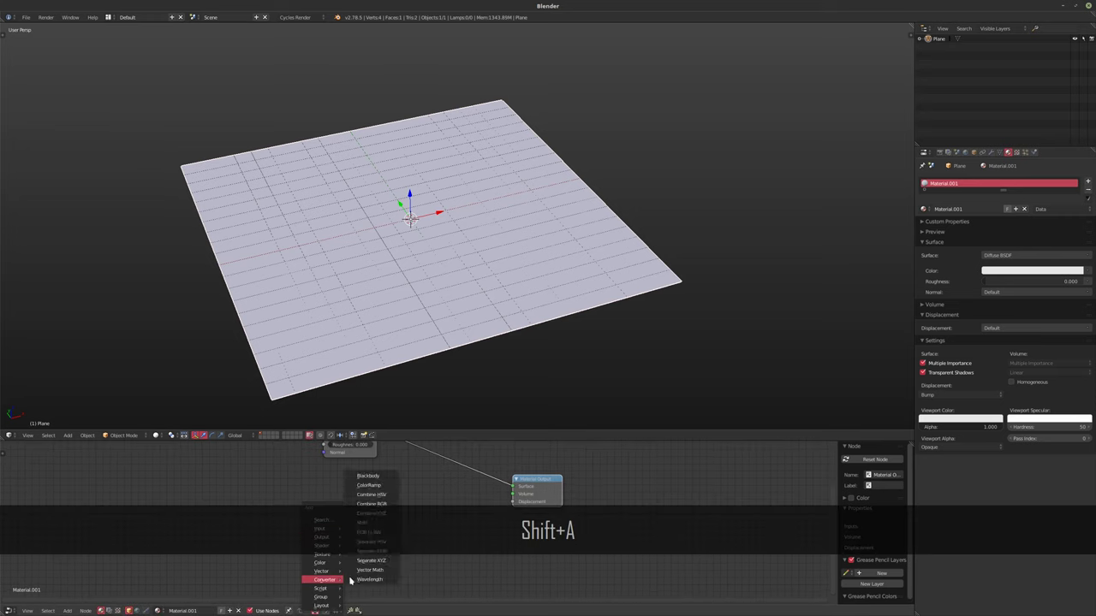
left_click(368, 525)
left_click(315, 512)
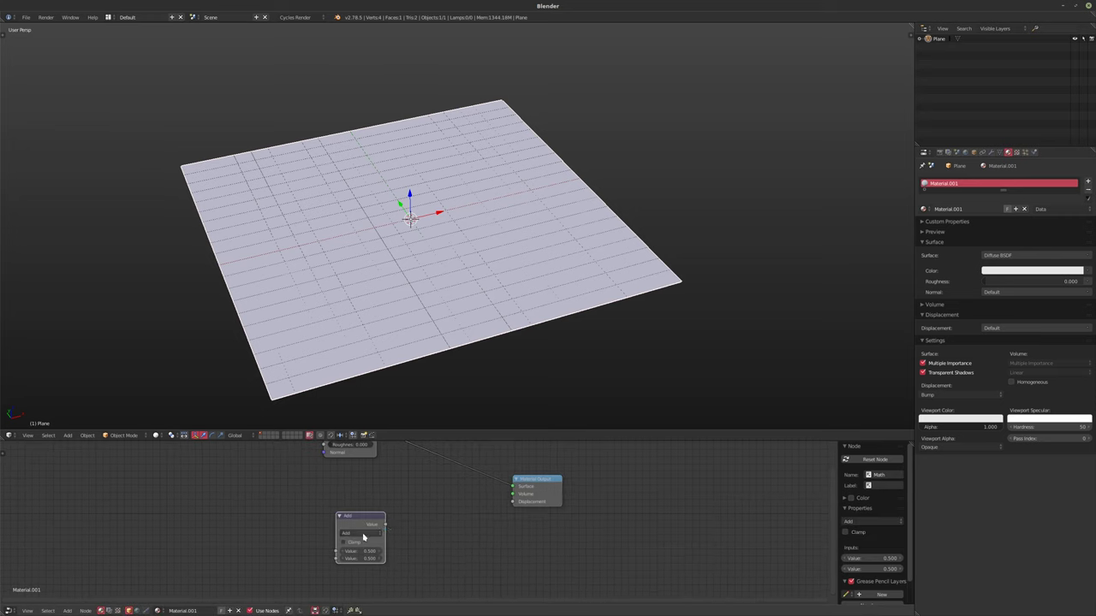
left_click(360, 533)
left_click(362, 506)
left_click_drag(384, 525, 344, 545)
Add an Image Texture node with its Color linked to the Multiply node's Value input.
key("shift+a")
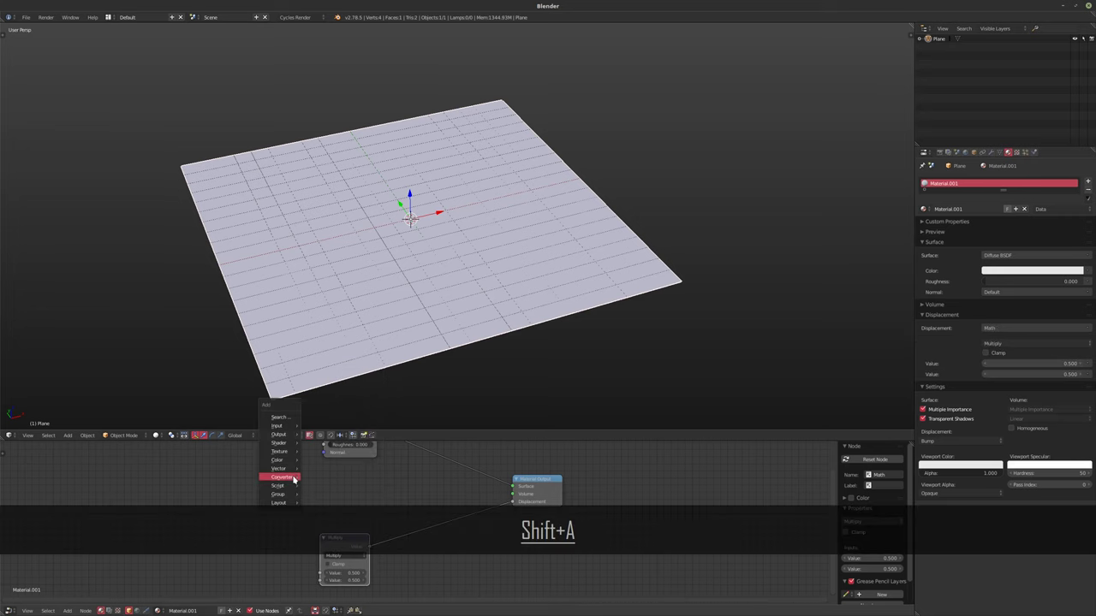
mouse_move(278, 443)
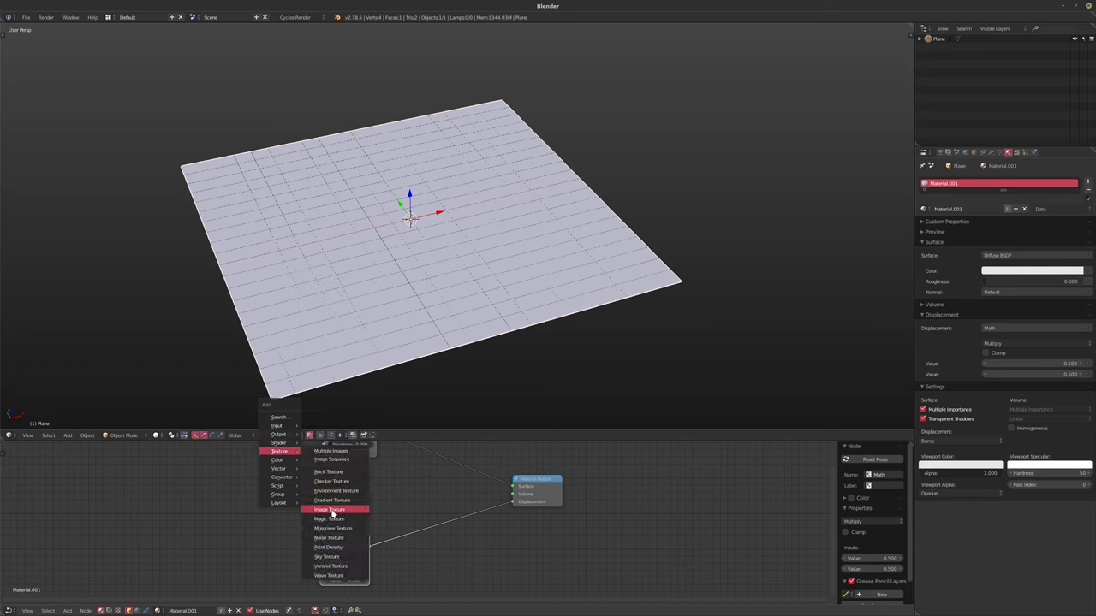
left_click(329, 510)
left_click(241, 511)
middle_click_drag(241, 510, 287, 495)
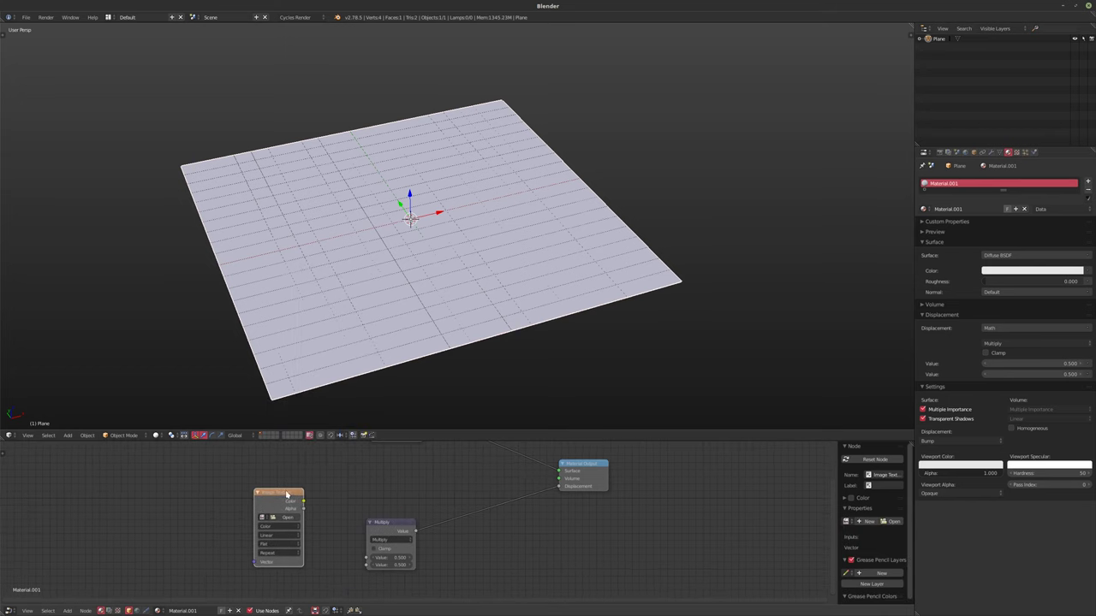
left_click_drag(299, 501, 366, 558)
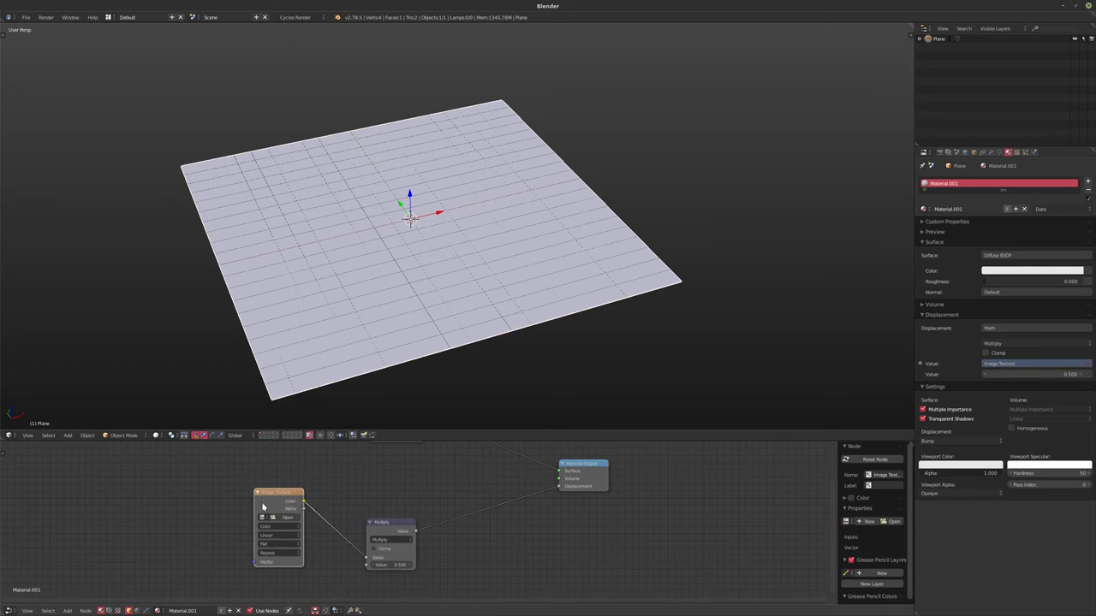
left_click_drag(279, 506, 279, 513)
Choose Mesa_01_DISP.png from the recent Mesa_01 folder for the Image Texture.
left_click(286, 526)
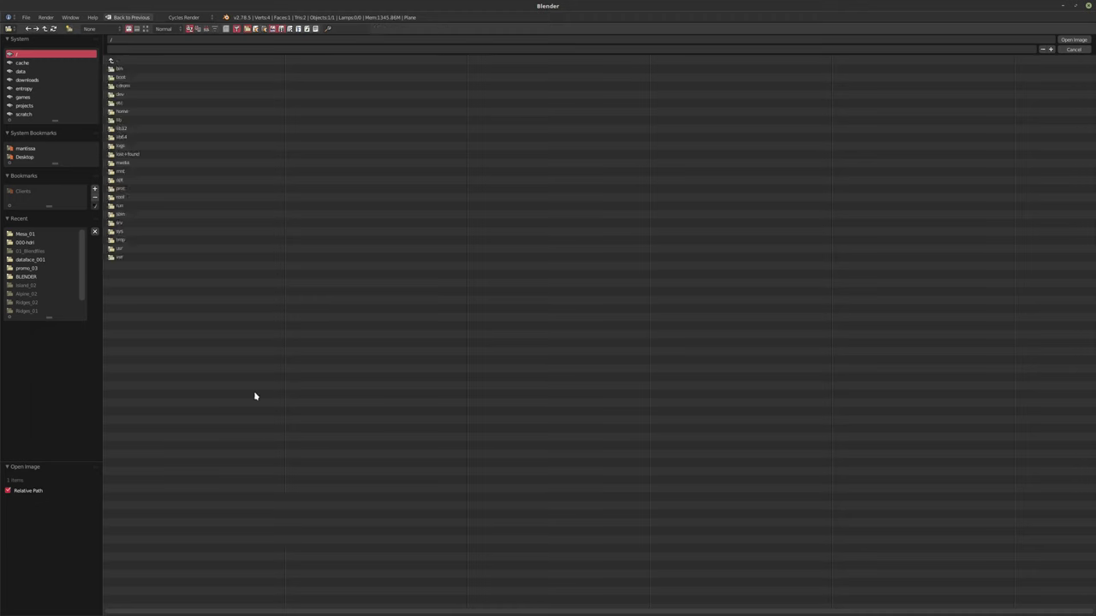
left_click(27, 235)
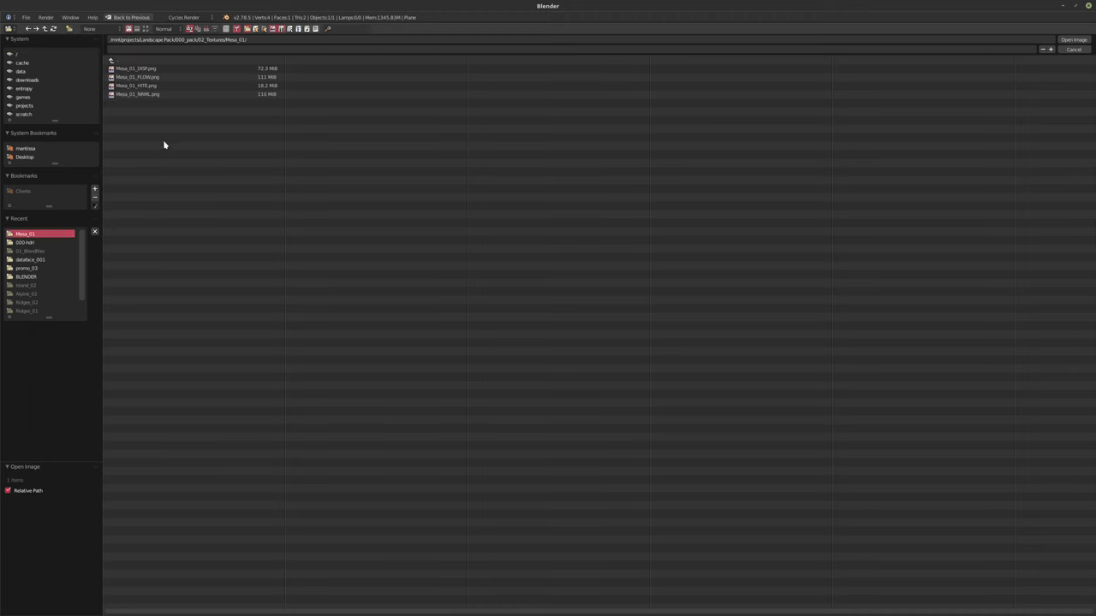
left_click(166, 70)
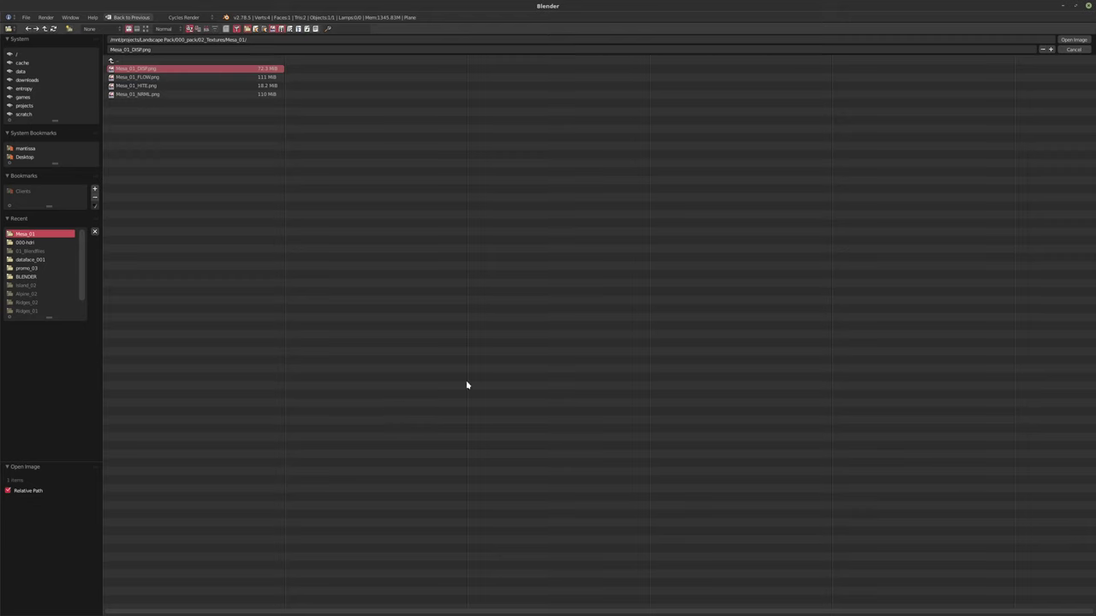
Load Mesa_01_DISP.png and add Texture Coordinate and Mapping nodes to it with Ctrl+T.
key("Return")
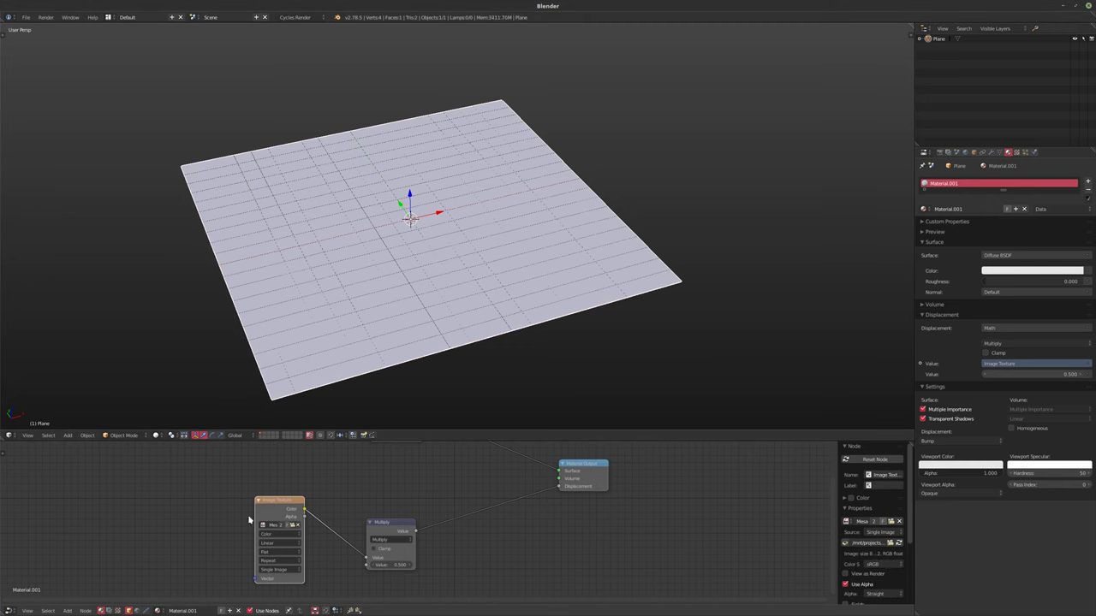
middle_click_drag(257, 518, 300, 491)
scroll(320, 485, "up", 1)
key("ctrl+t")
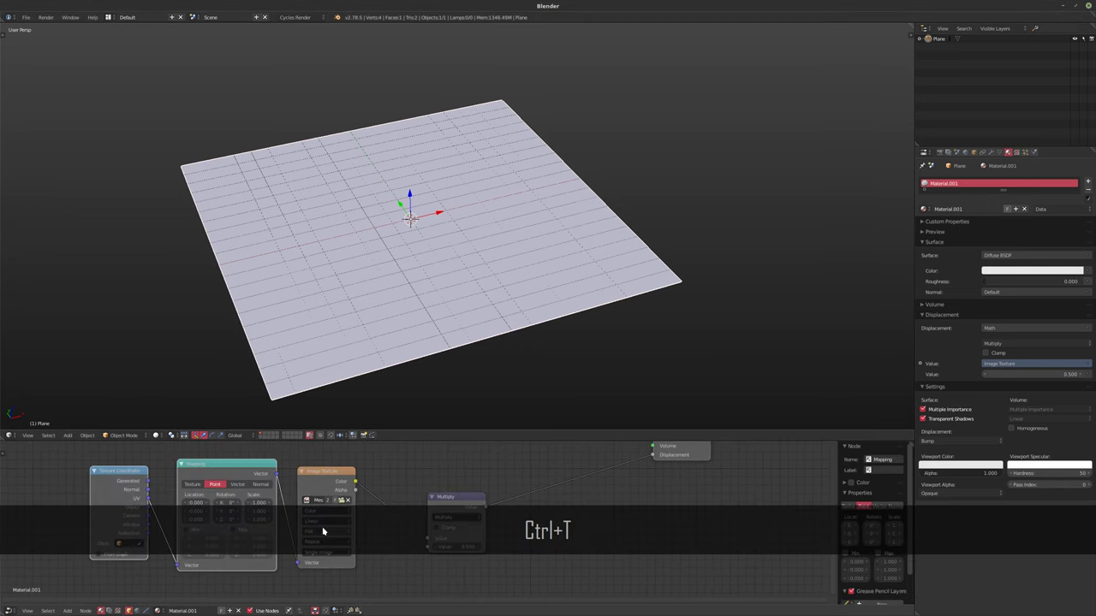
scroll(279, 520, "up", 1)
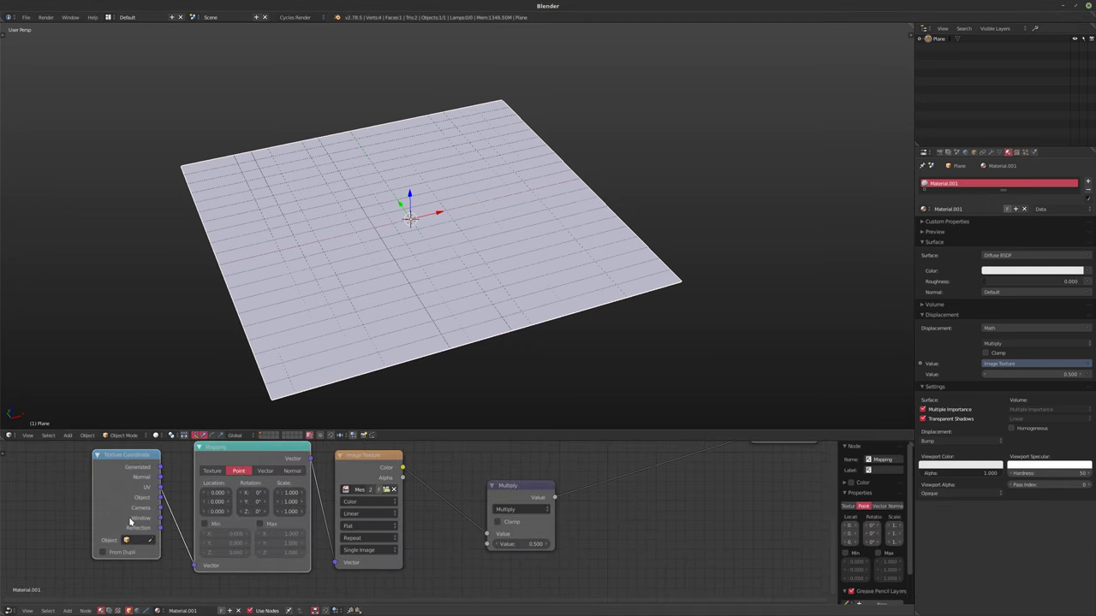
middle_click_drag(407, 521, 357, 511)
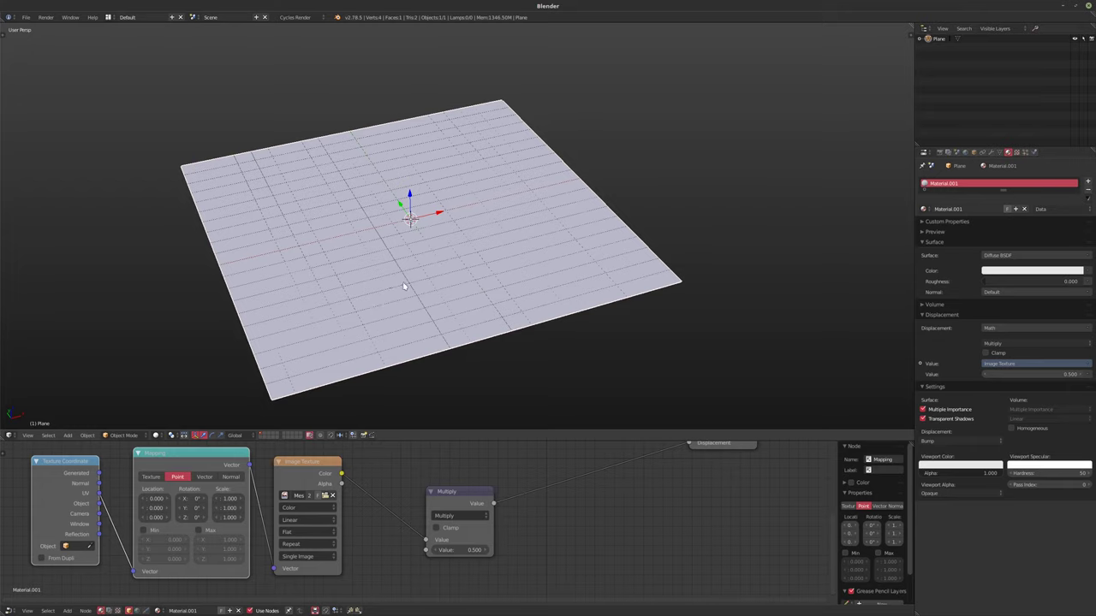
Preview the plane in Cycles rendered shading, recentred on the scene origin.
key("shift+z")
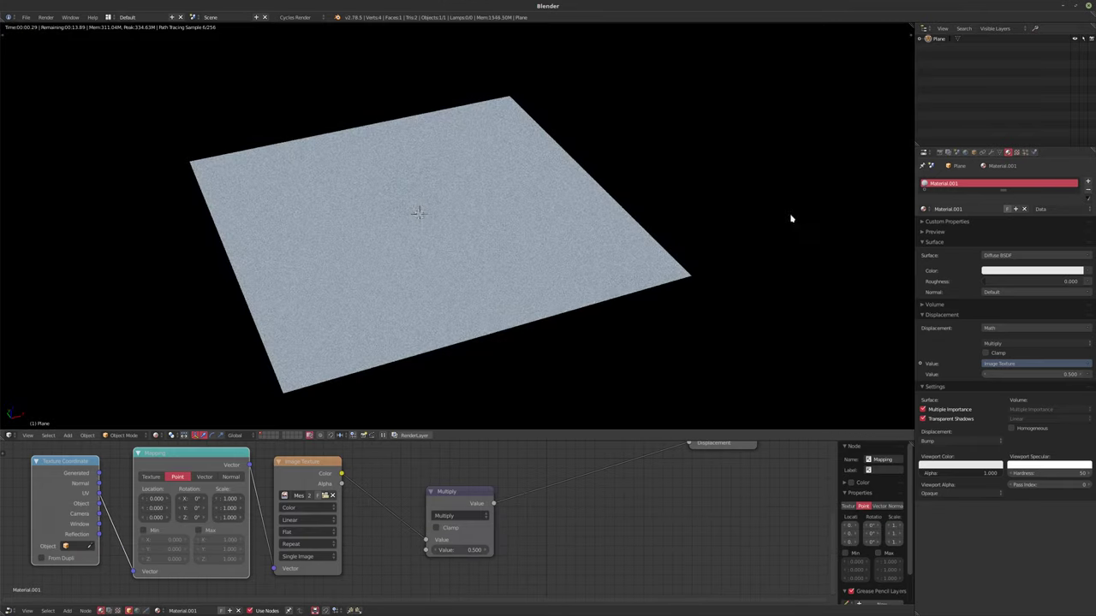
scroll(403, 278, "up", 4)
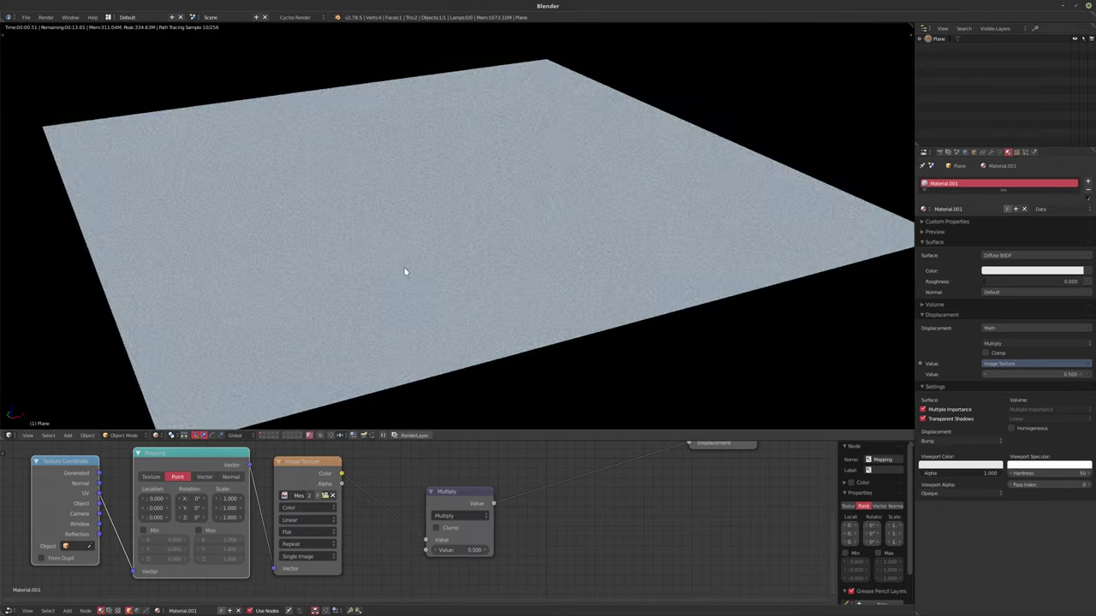
scroll(406, 272, "down", 3)
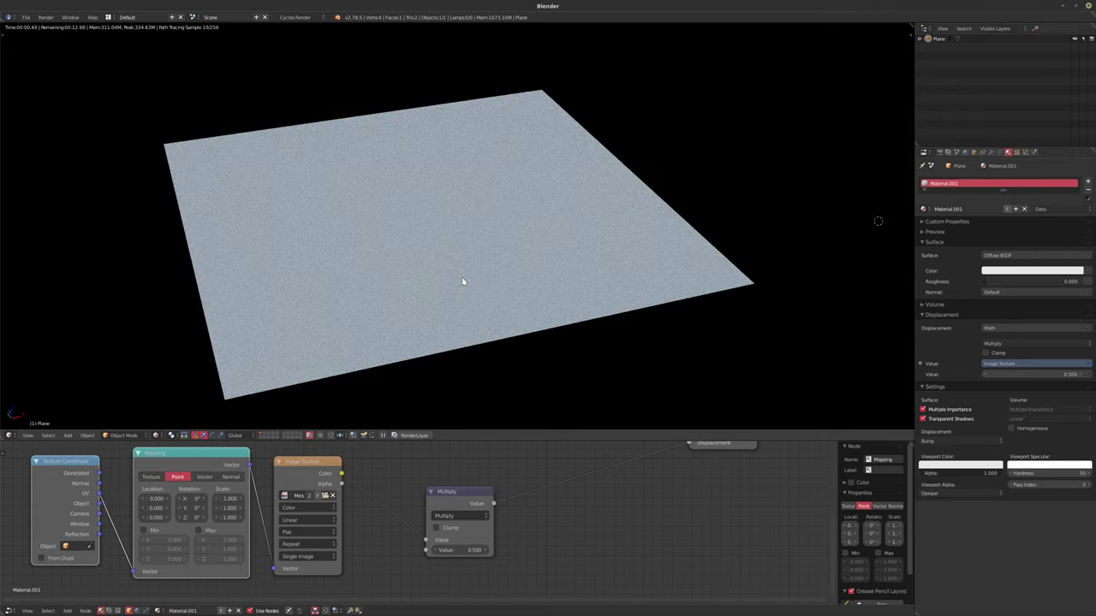
key("shift+c")
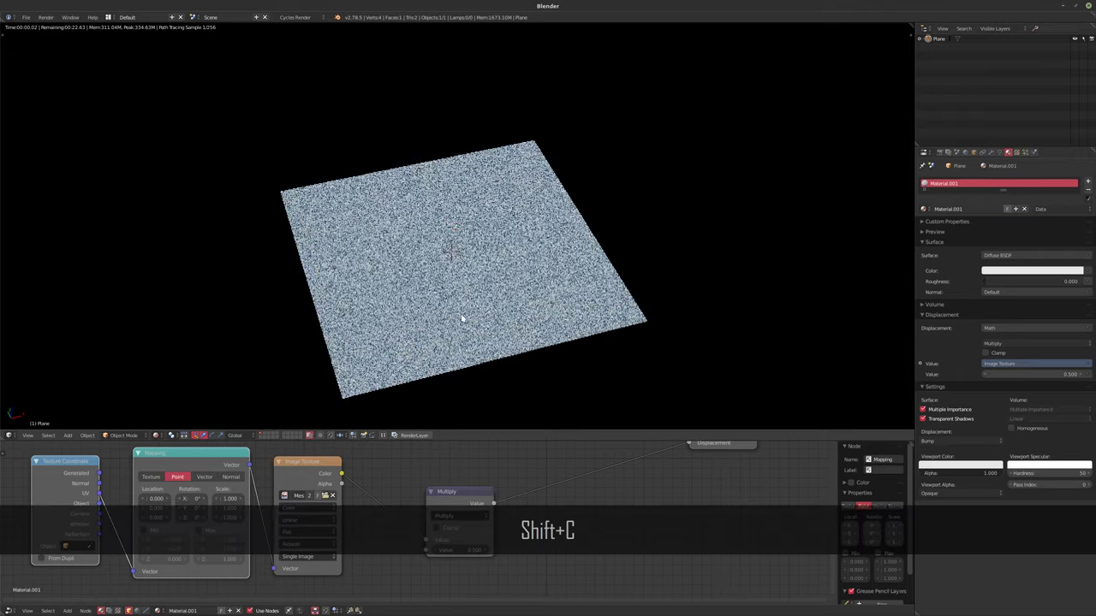
From a top orthographic solid view, UV-map the plane's faces and return to Object Mode.
key("shift+z")
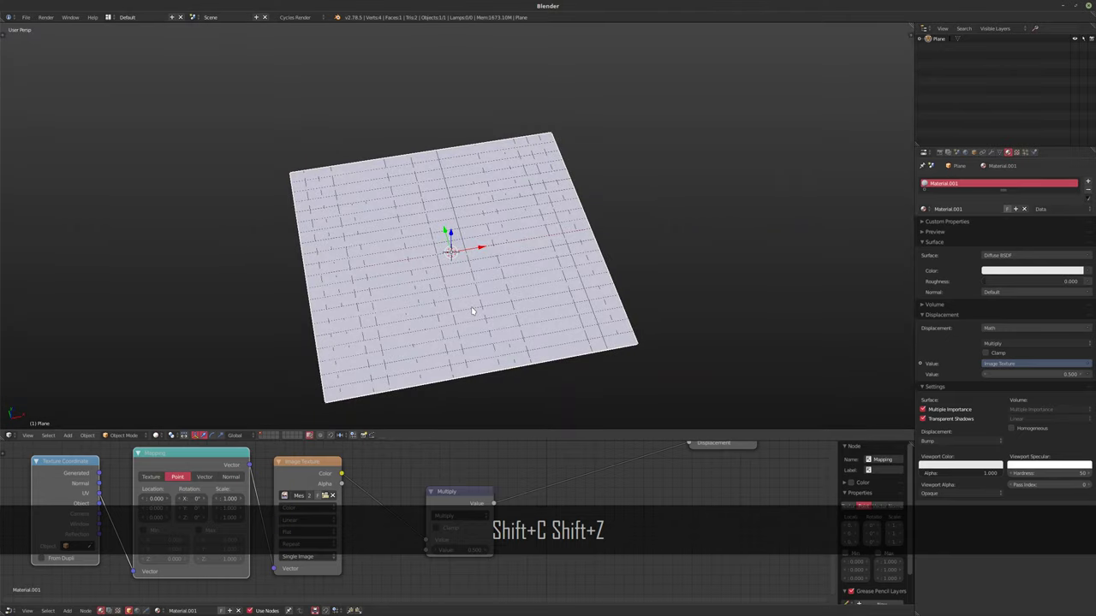
key("KP_7")
key("KP_5")
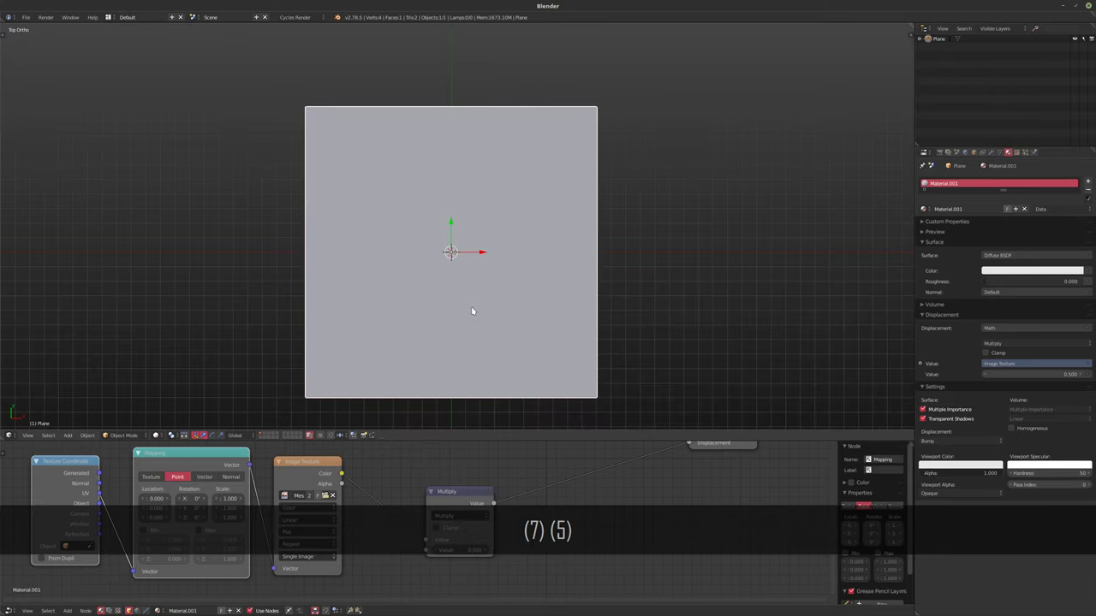
key("Tab")
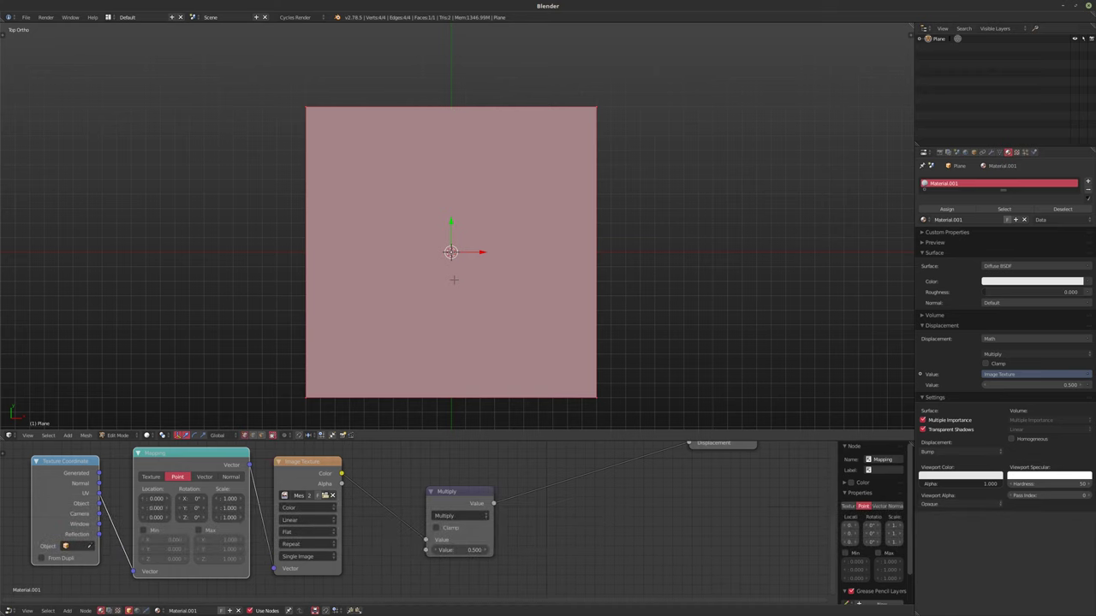
key("u")
left_click(453, 283)
key("Tab")
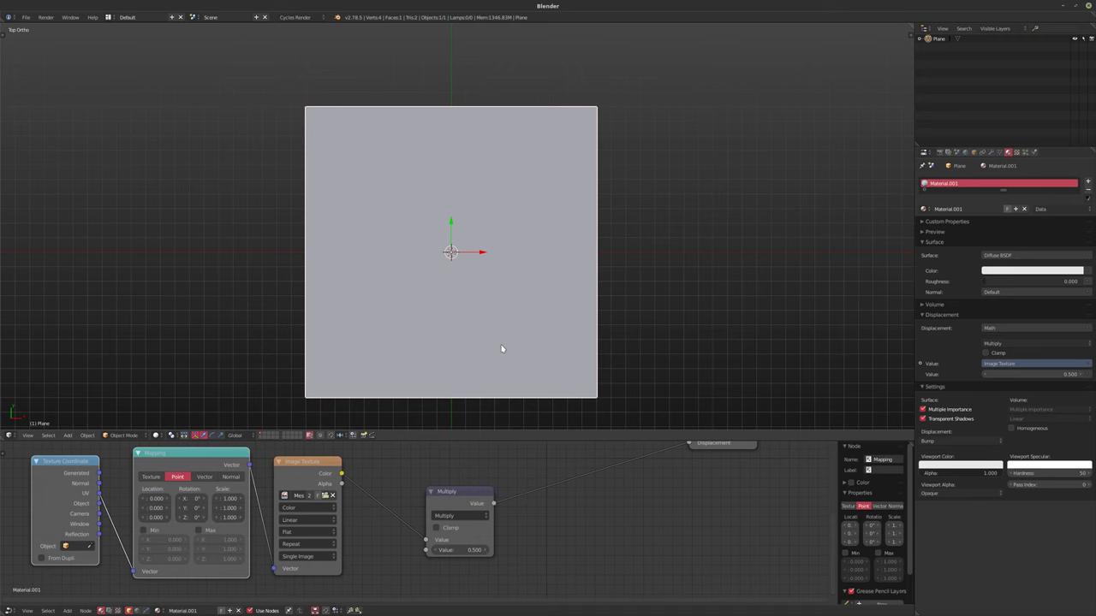
Orbit to a tilted perspective view of the plane in live Cycles rendered shading.
key("KP_5")
middle_click_drag(457, 354, 457, 303)
key("shift+z")
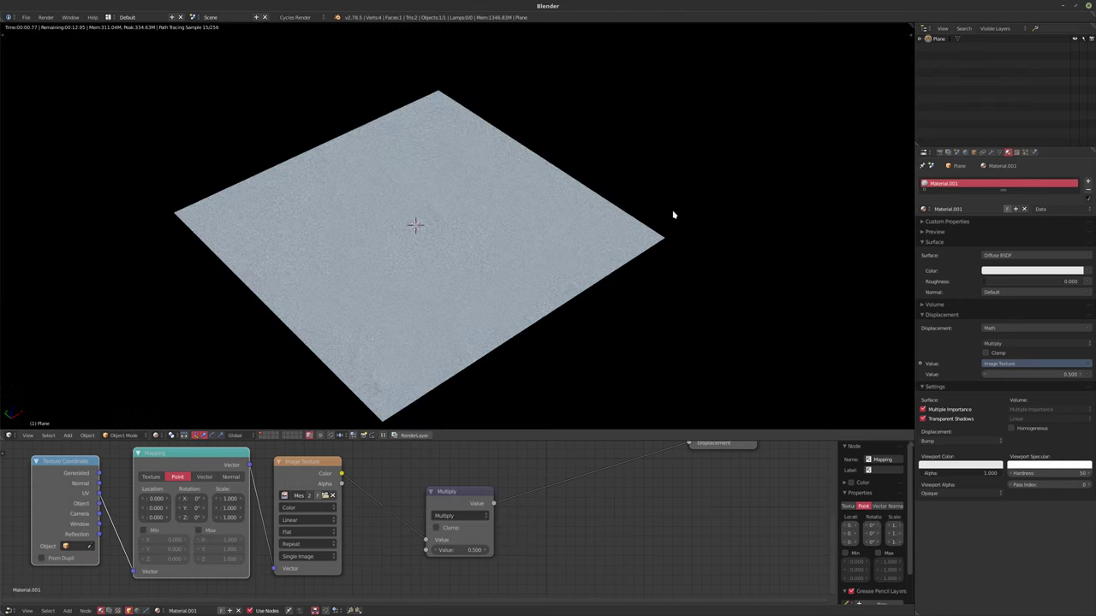
left_click(673, 212)
middle_click_drag(578, 329, 502, 308)
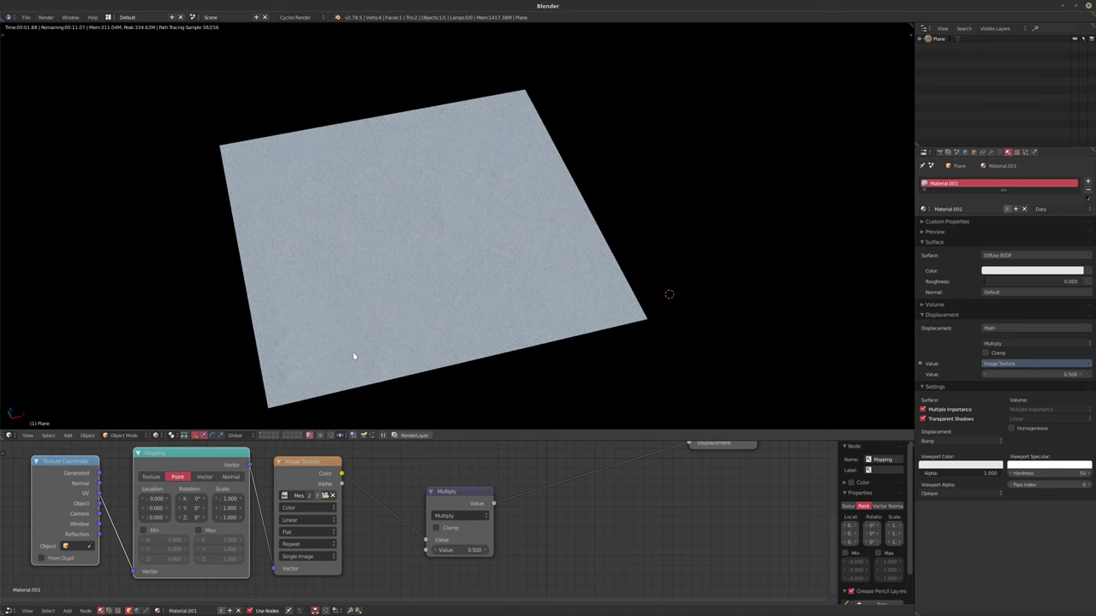
Set the Multiply node's Value to 10, then 30, and finally 25.
left_click(453, 550)
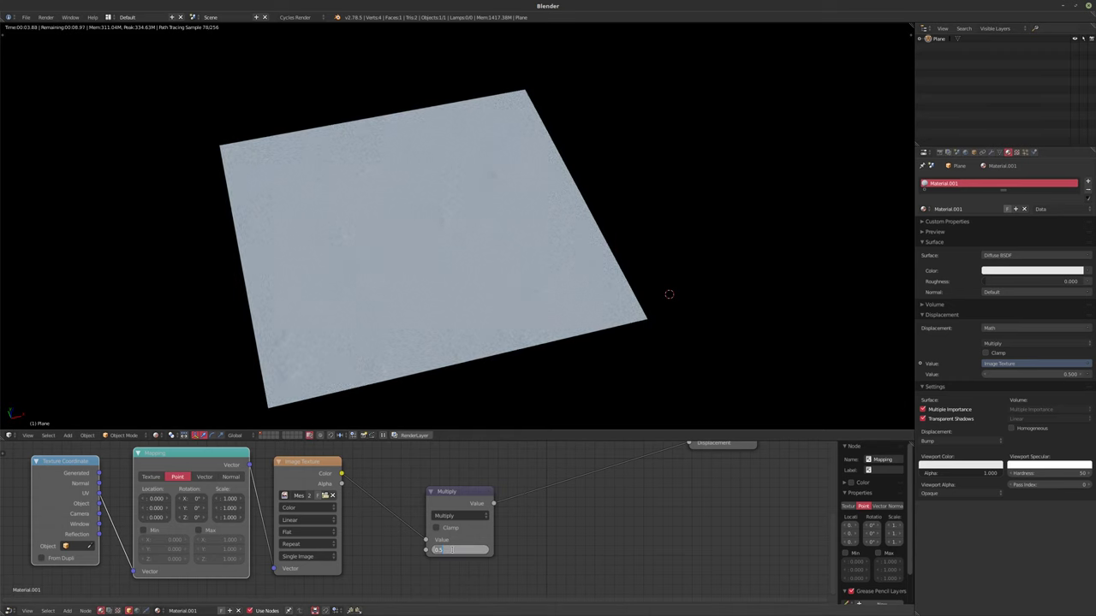
type("10")
key("Return")
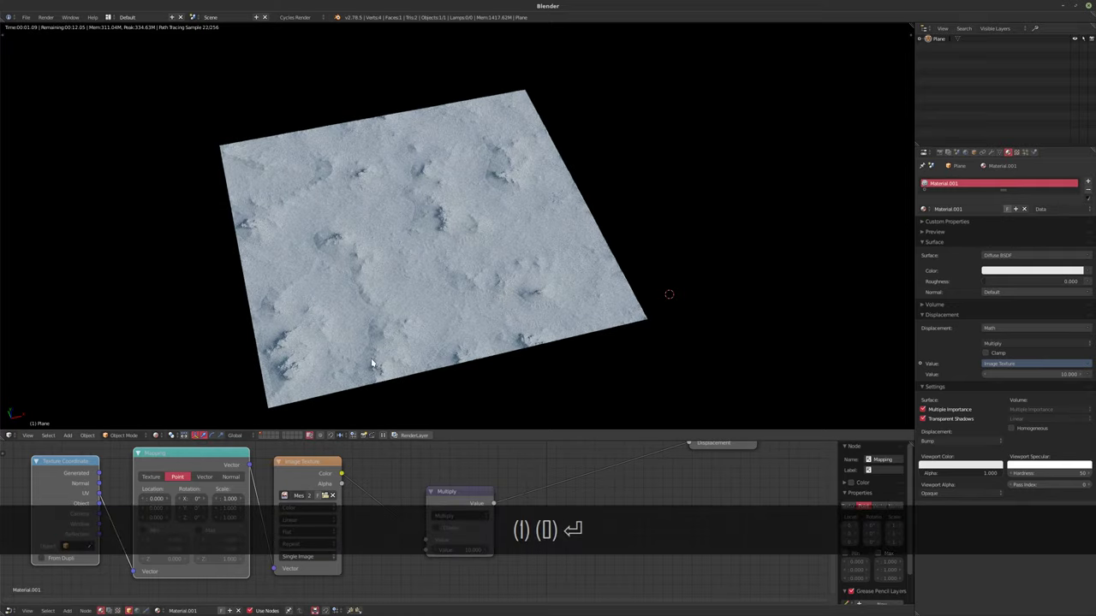
middle_click_drag(426, 229, 380, 283)
left_click(454, 550)
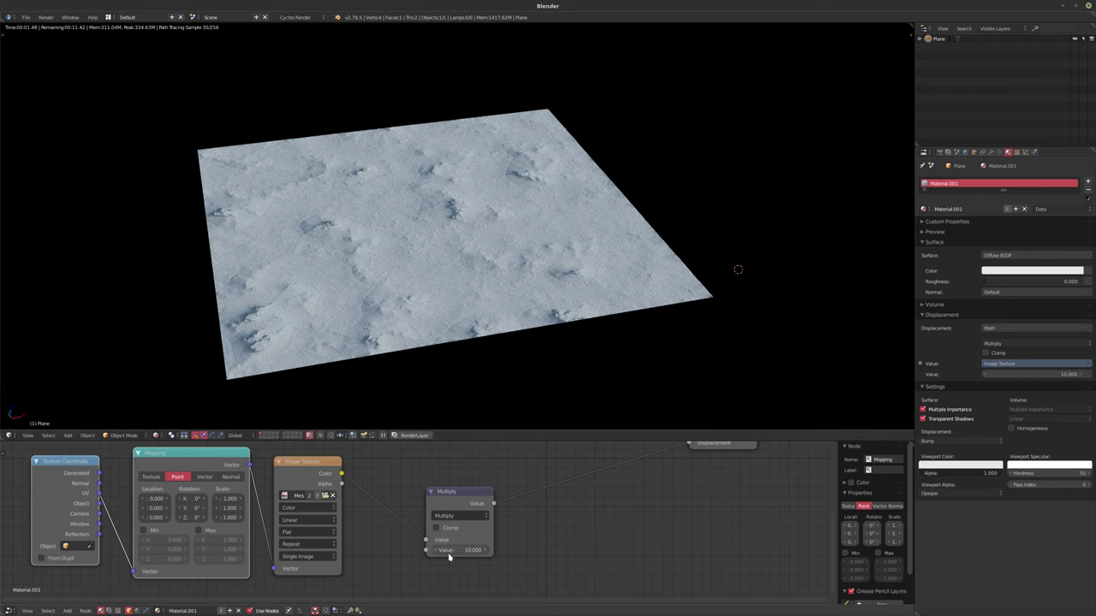
type("30")
key("Return")
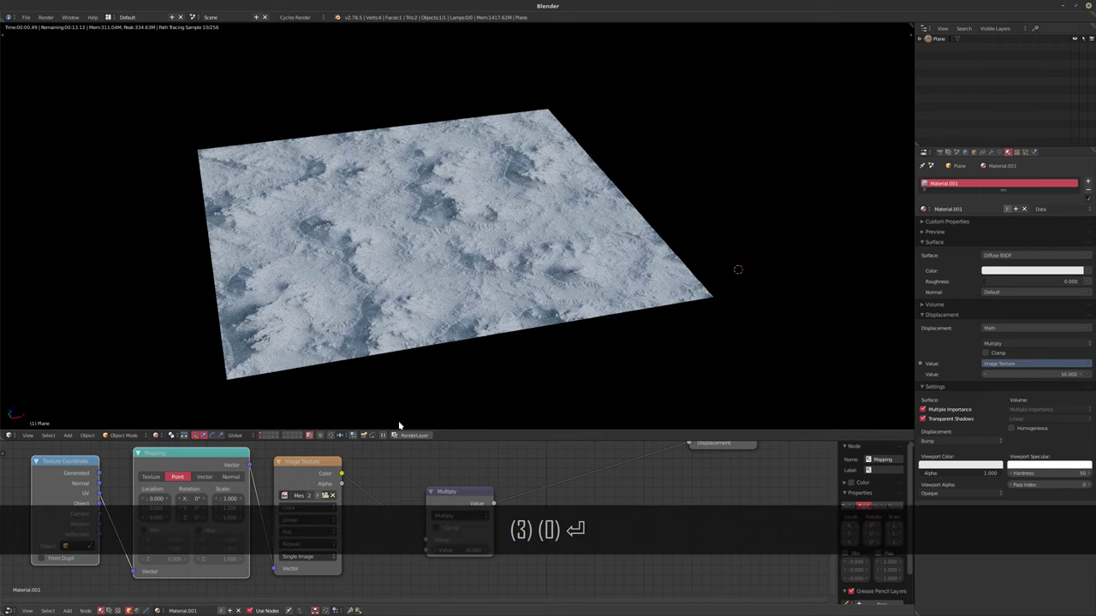
left_click(457, 557)
type("25")
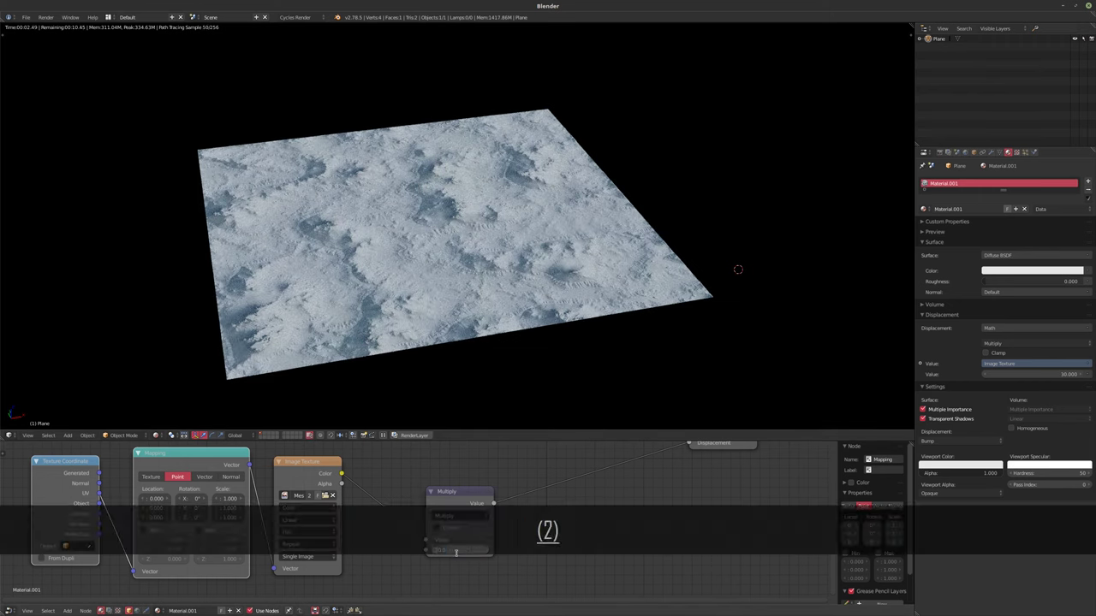
key("Return")
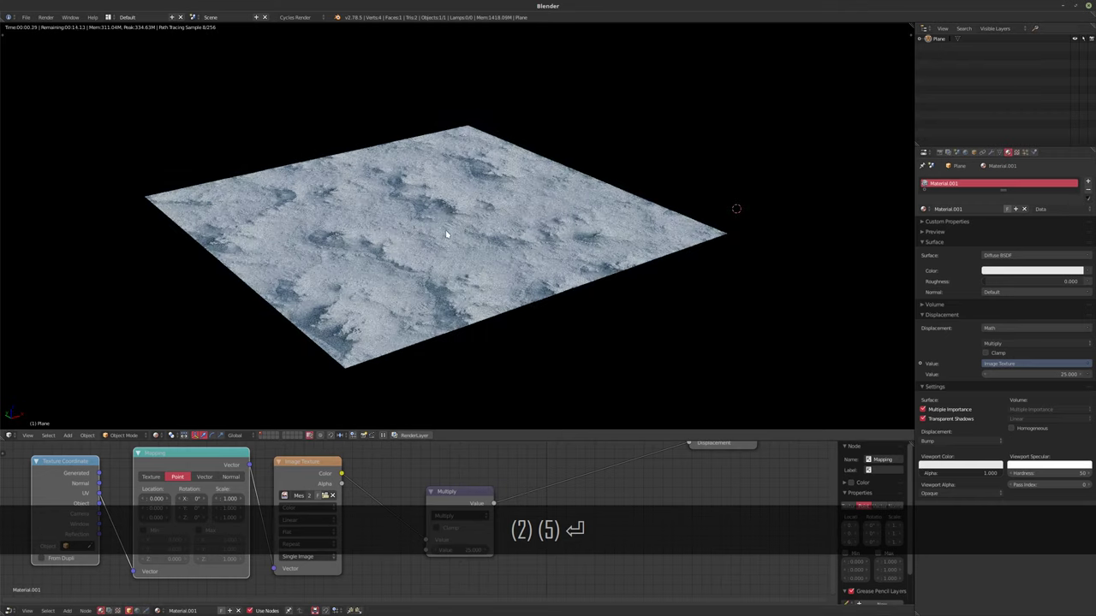
In solid shading, set the material's displacement method to True and show the modifier settings.
key("shift+z")
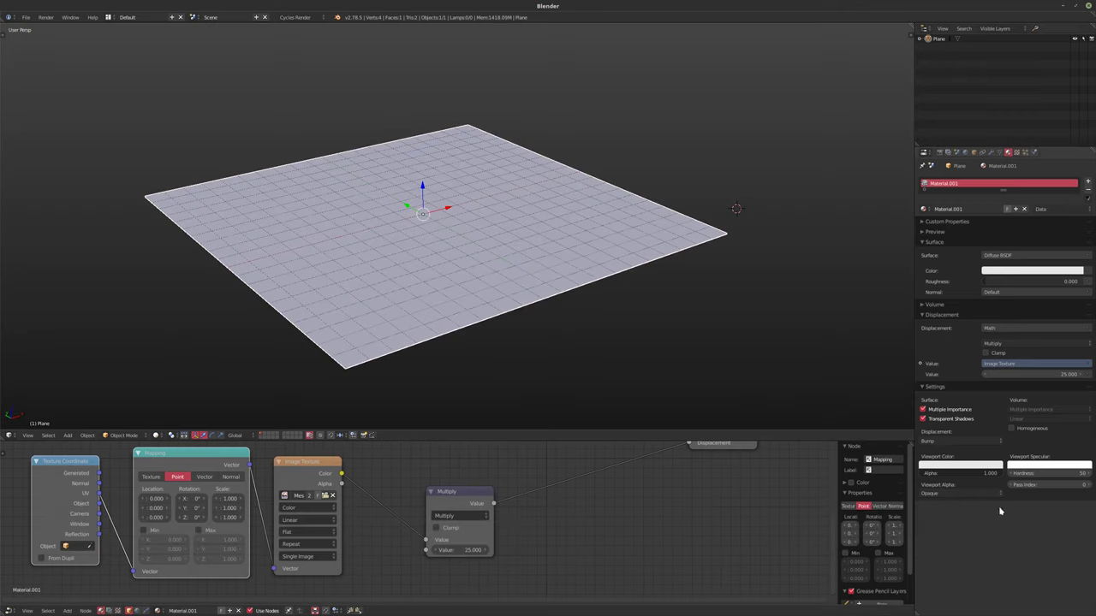
left_click(959, 441)
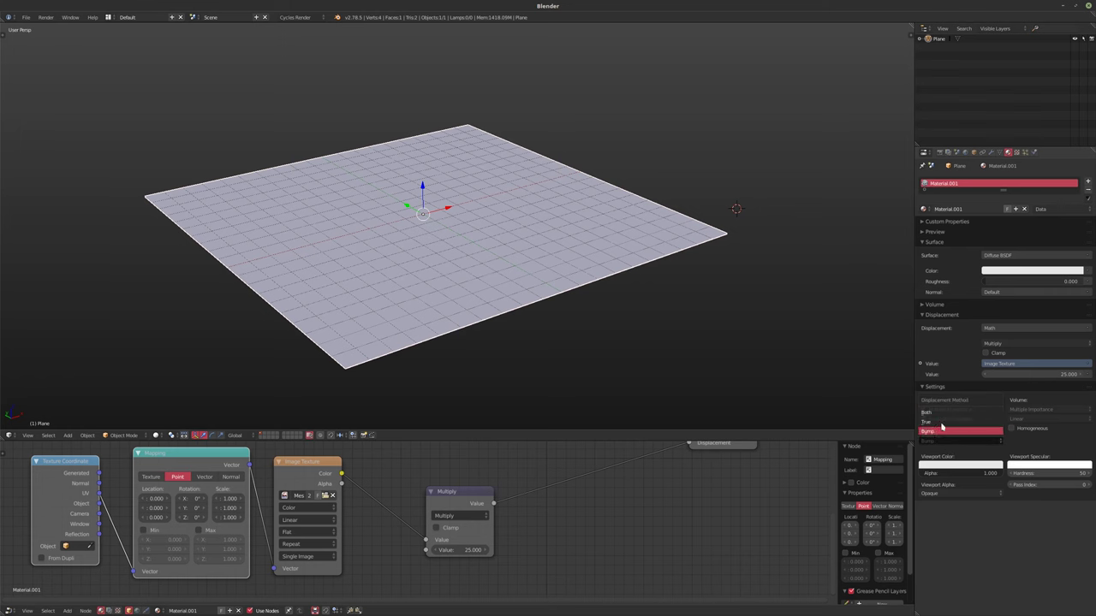
left_click(950, 428)
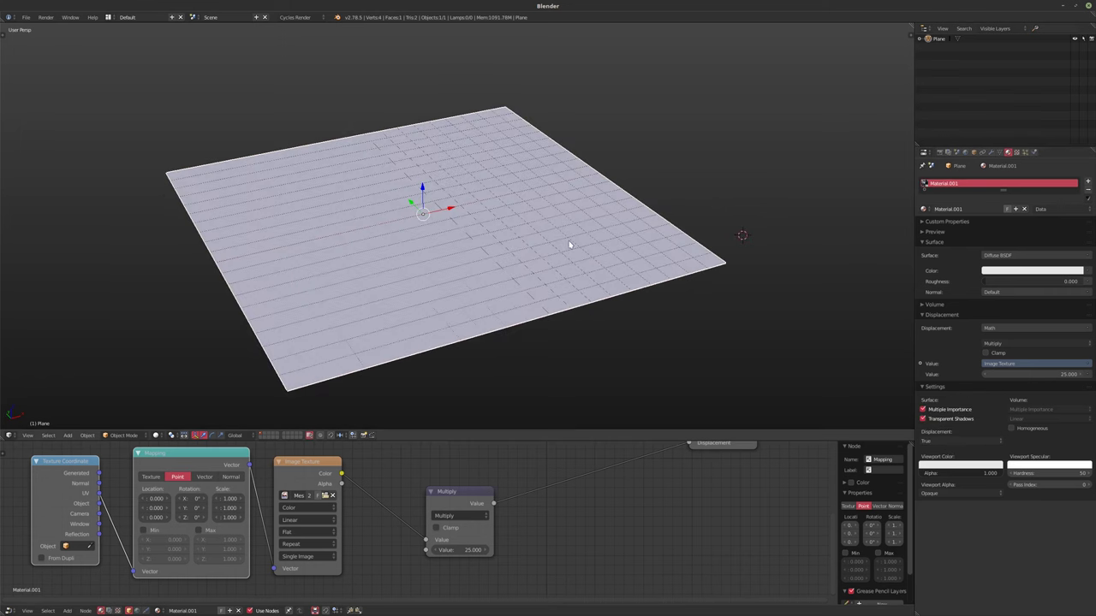
middle_click_drag(570, 242, 599, 236)
left_click(990, 152)
middle_click_drag(519, 240, 419, 256)
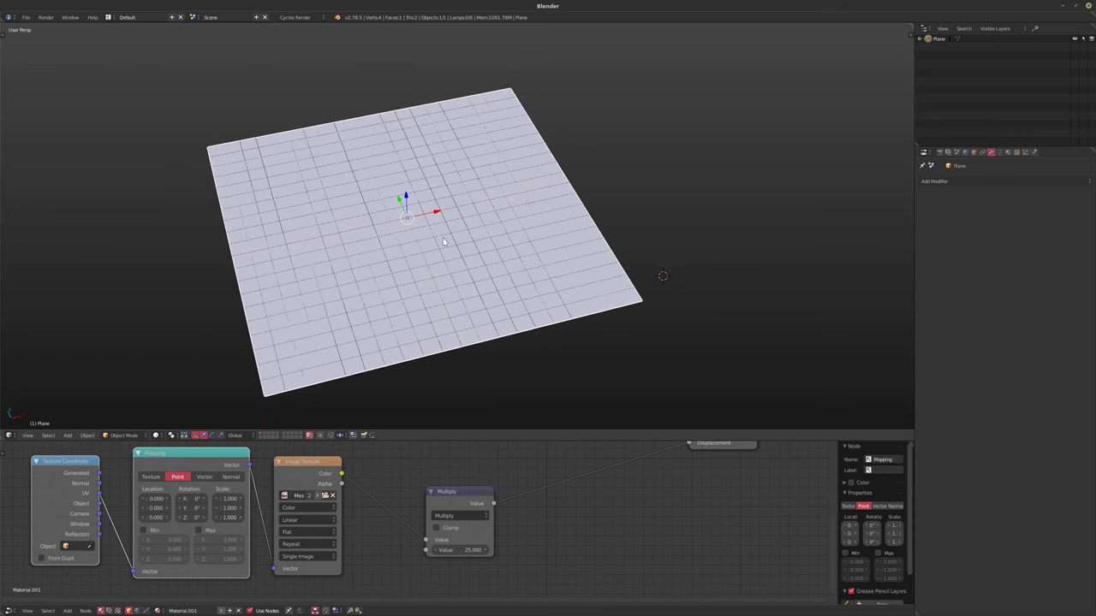
Subdivide the plane twice with Number of Cuts 100, then return to Object Mode.
key("Tab")
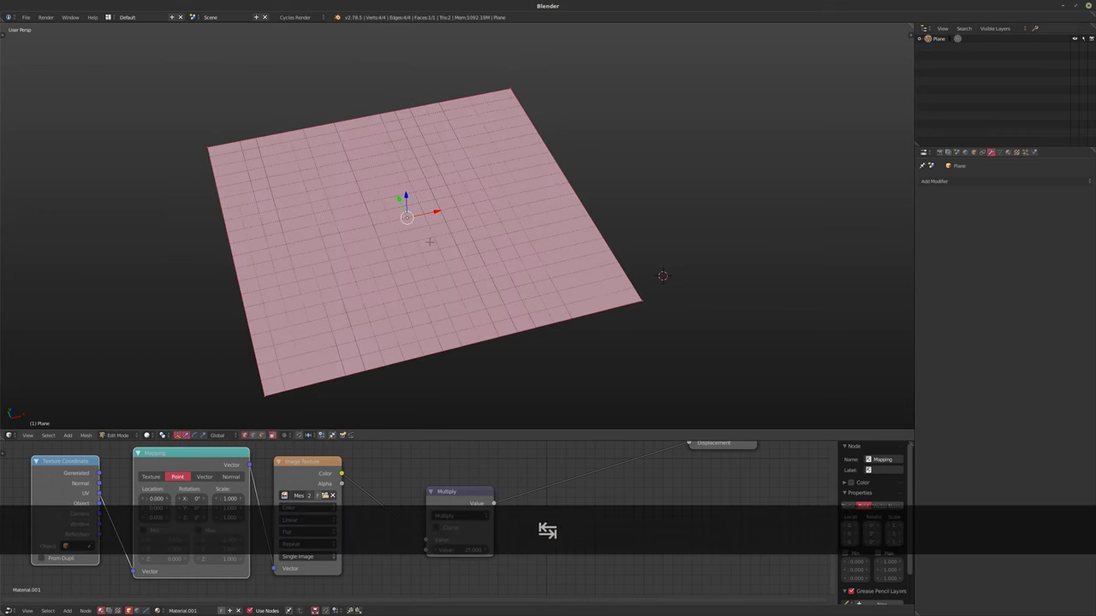
key("w")
left_click(402, 244)
key("w")
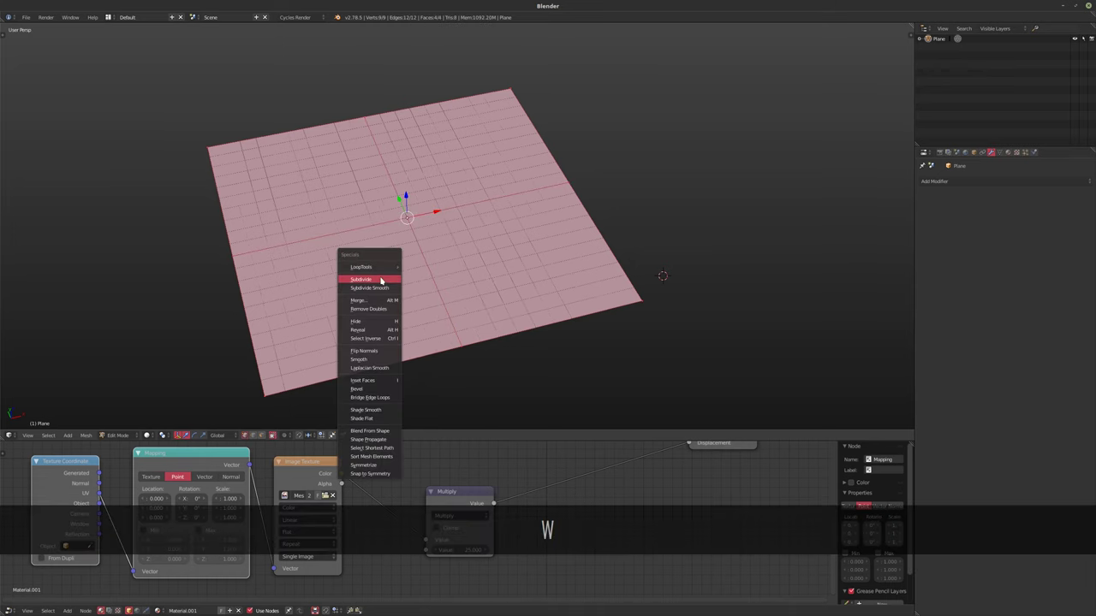
left_click(382, 280)
key("t")
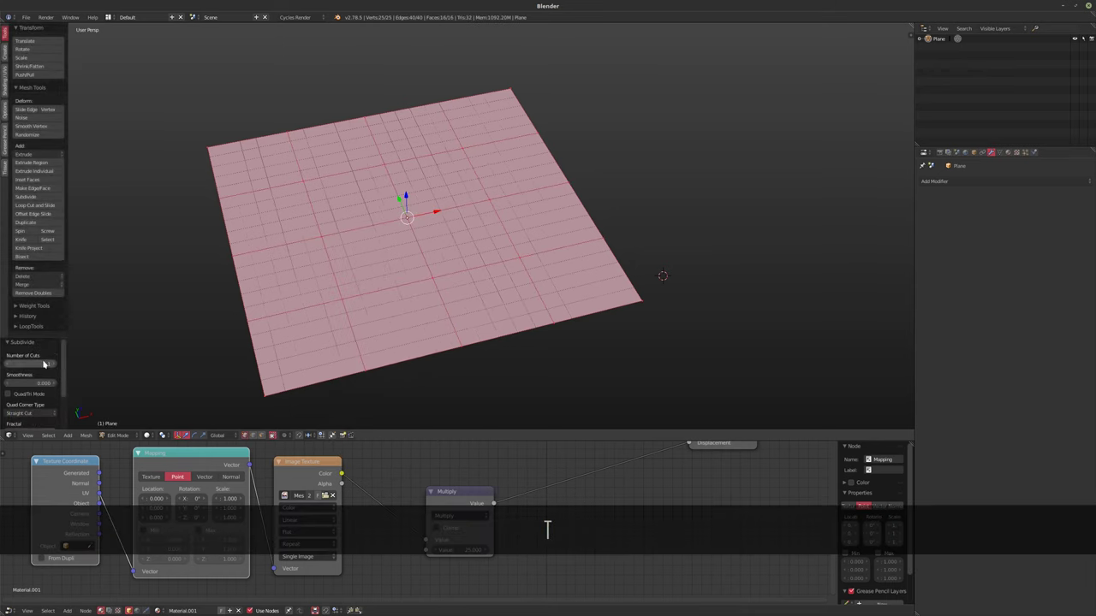
left_click(40, 363)
type("100")
key("Return")
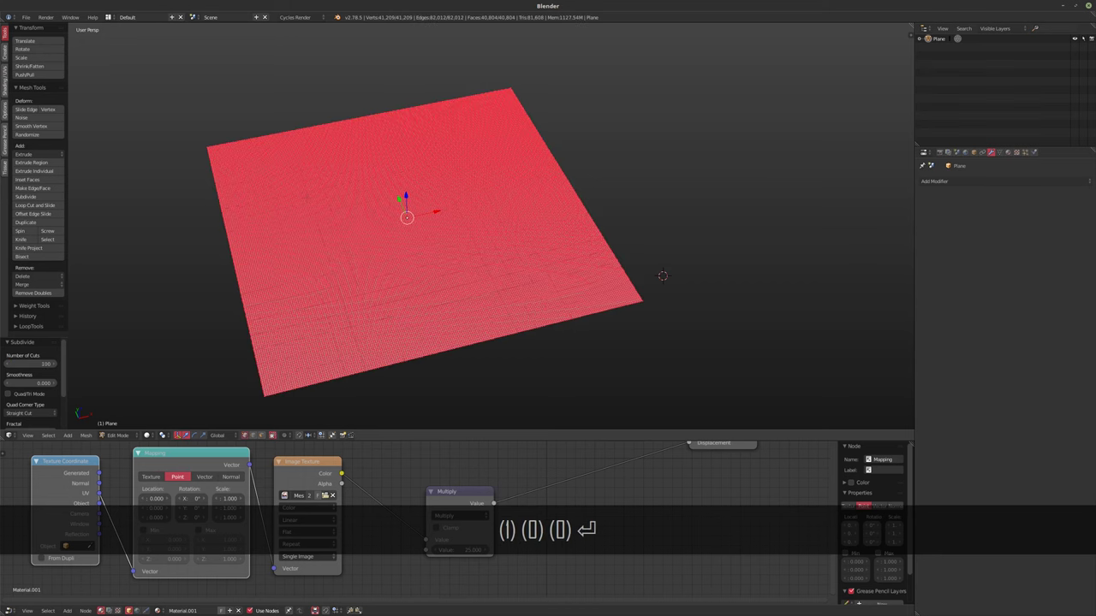
middle_click_drag(402, 304, 472, 294, "shift")
key("Tab")
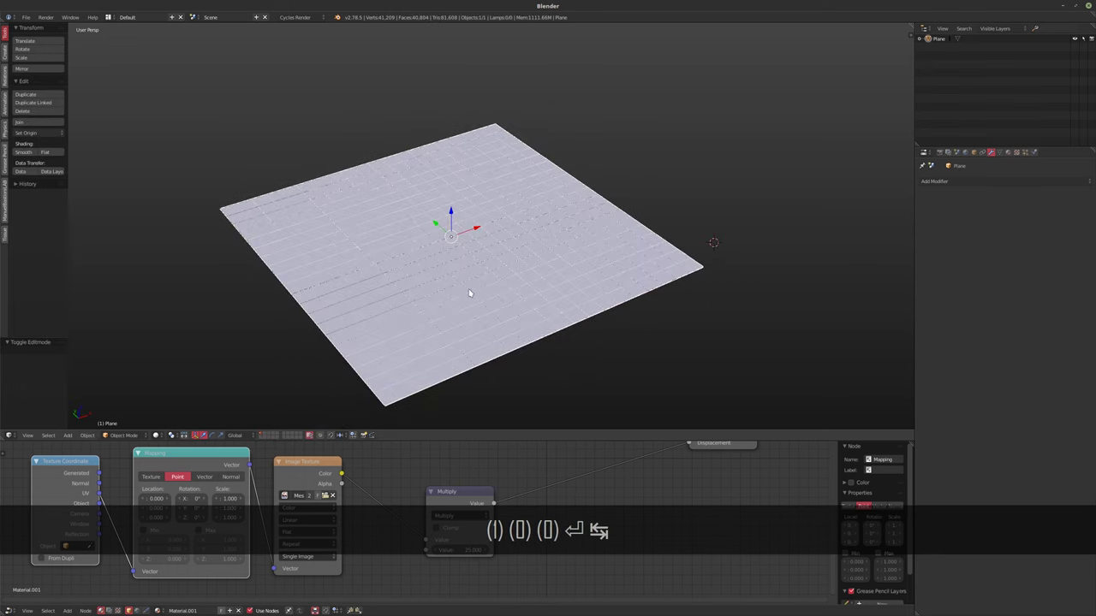
scroll(399, 353, "up", 2)
middle_click_drag(399, 354, 433, 317)
scroll(432, 375, "up", 5)
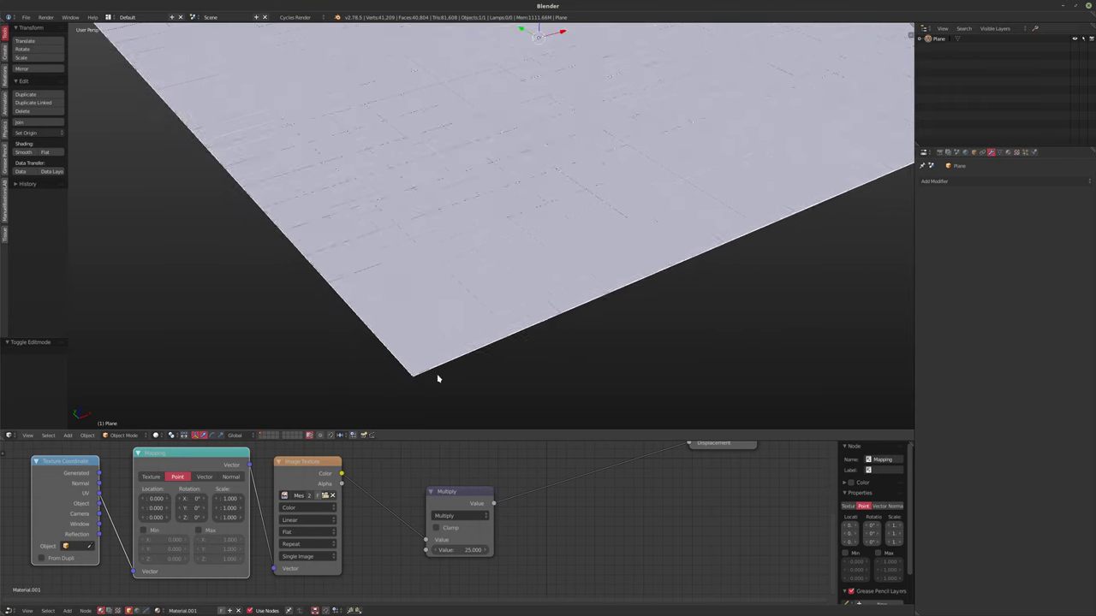
scroll(402, 355, "down", 6)
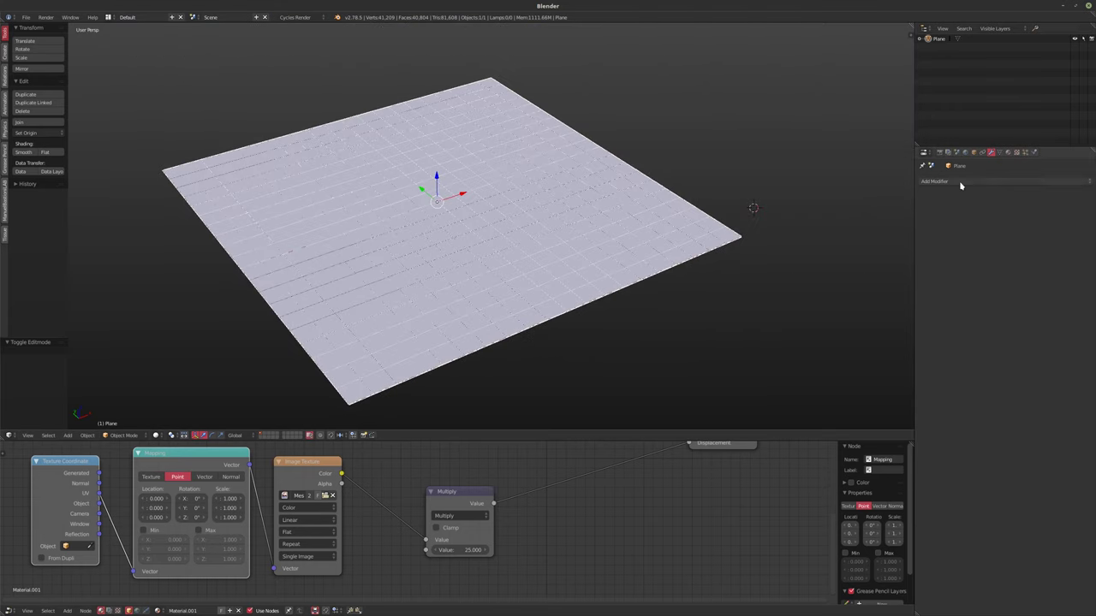
Add a Subdivision Surface modifier with adaptive subdivision enabled to the plane.
left_click(958, 182)
left_click(934, 324)
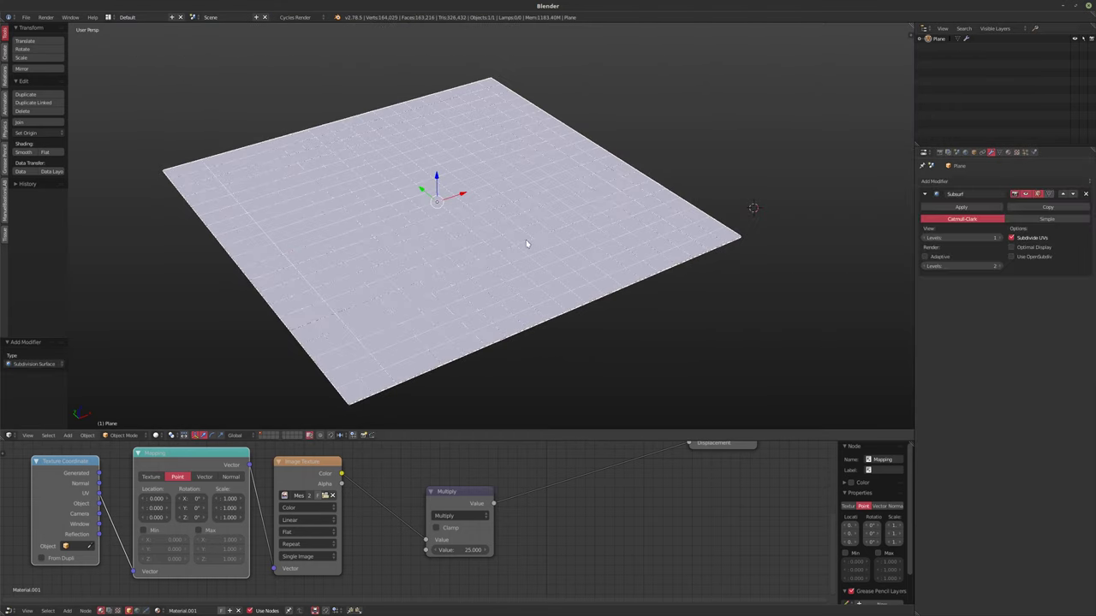
left_click(925, 256)
middle_click_drag(685, 281, 631, 282)
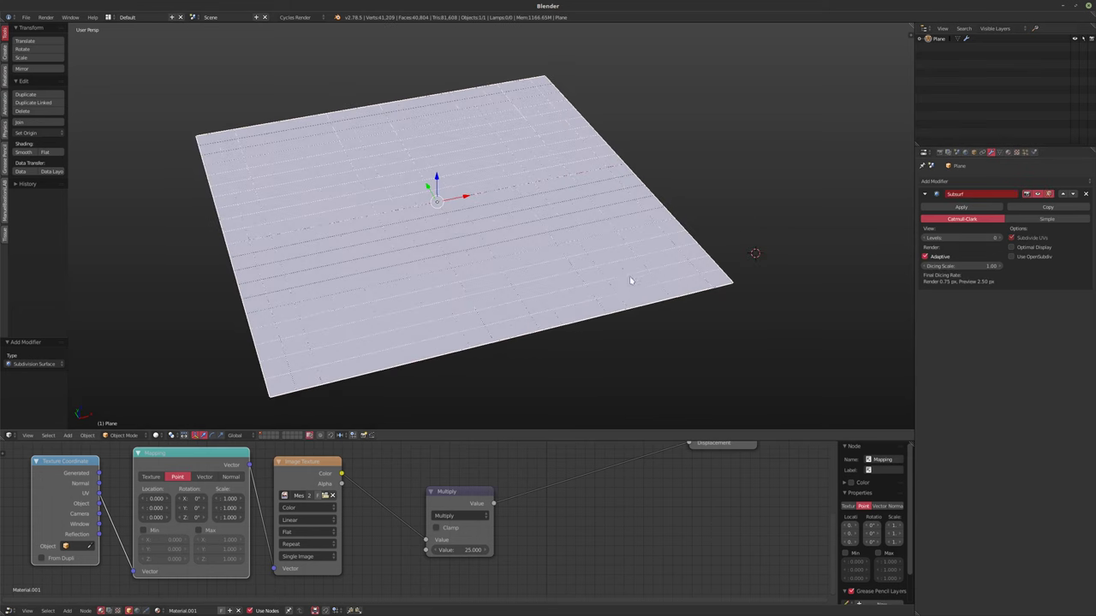
middle_click_drag(546, 208, 735, 233)
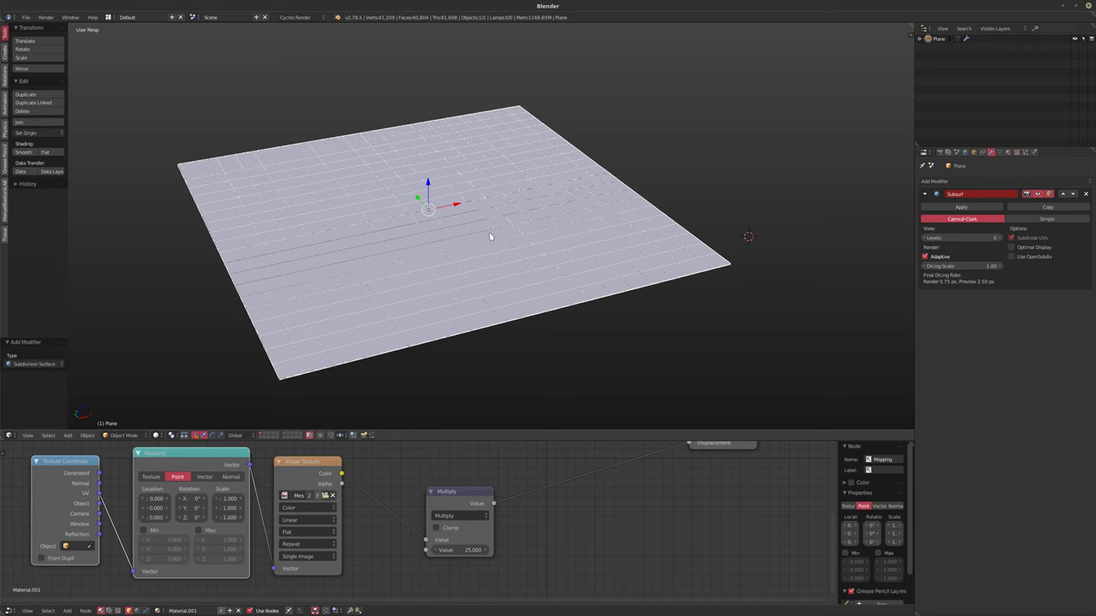
middle_click_drag(371, 215, 594, 203)
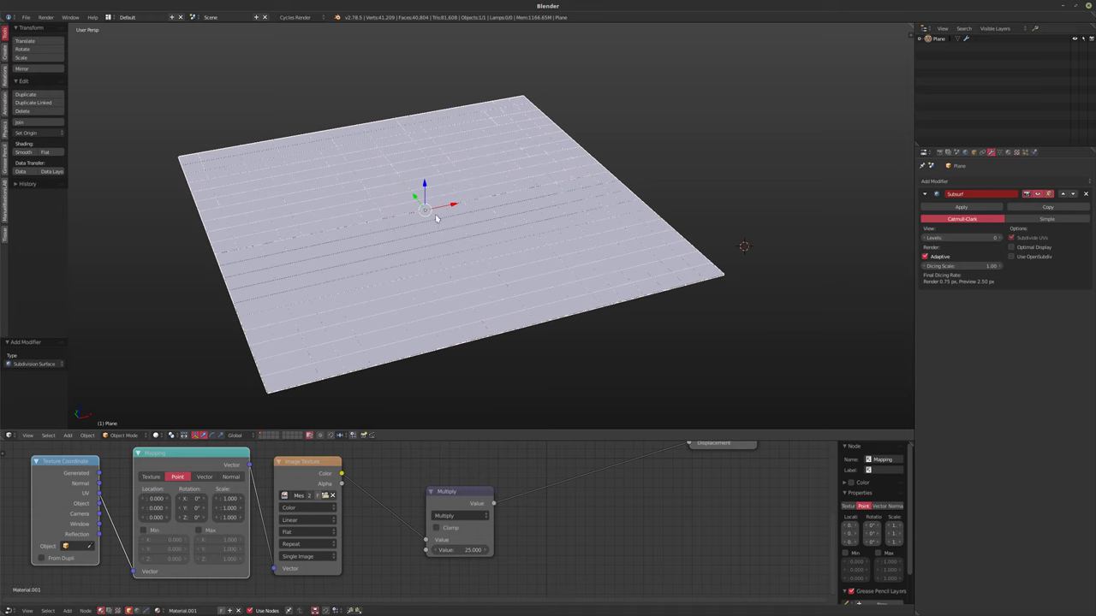
middle_click_drag(421, 209, 414, 216, "shift")
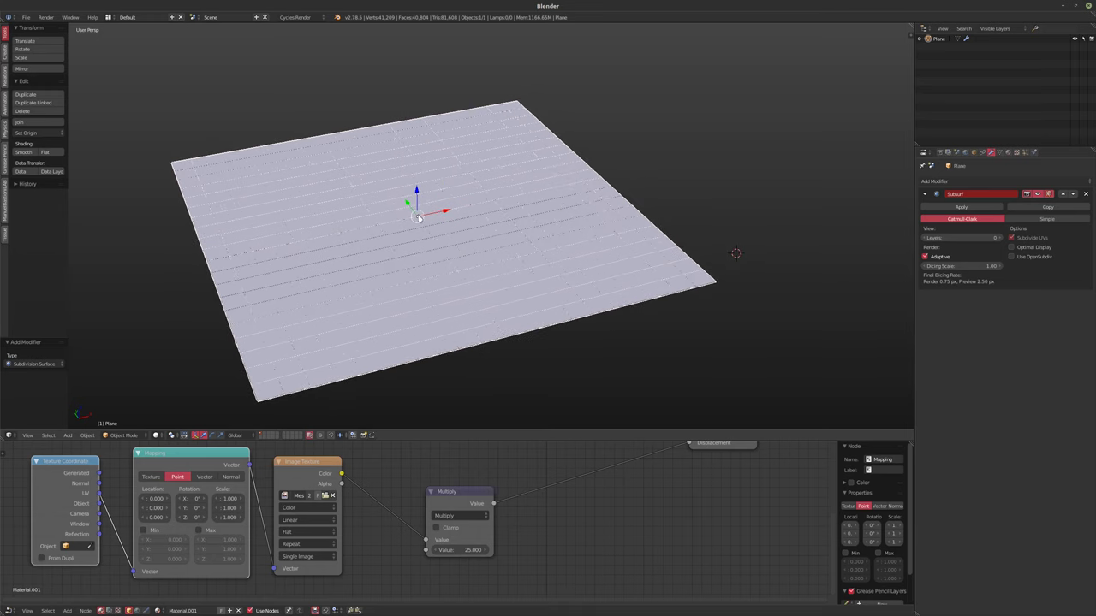
middle_click_drag(417, 217, 414, 216)
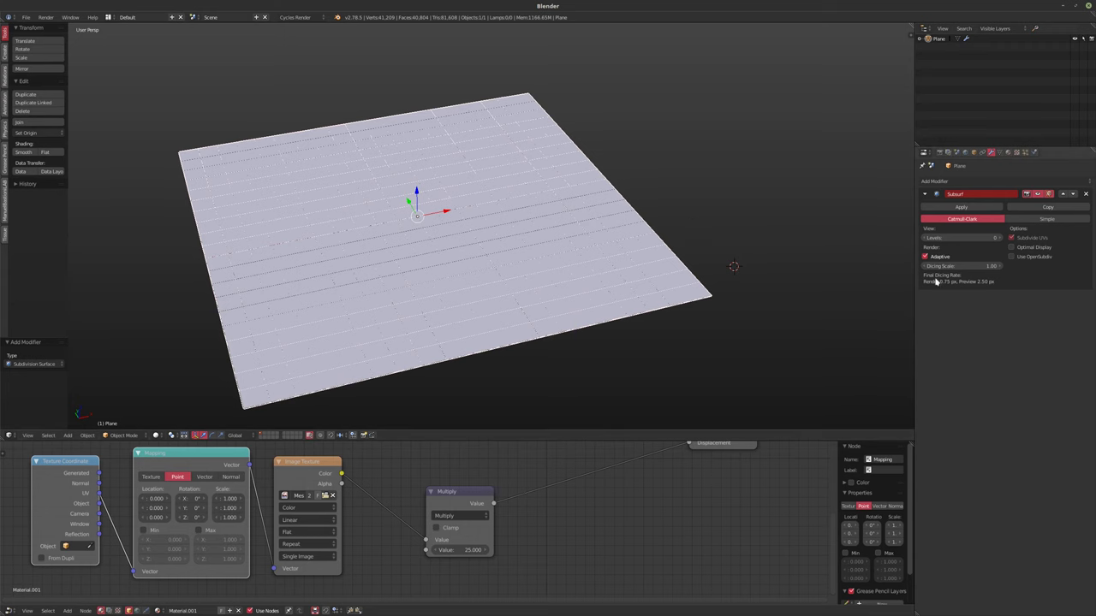
Review the world, render (Experimental feature set) and material displacement settings in Properties.
left_click(966, 152)
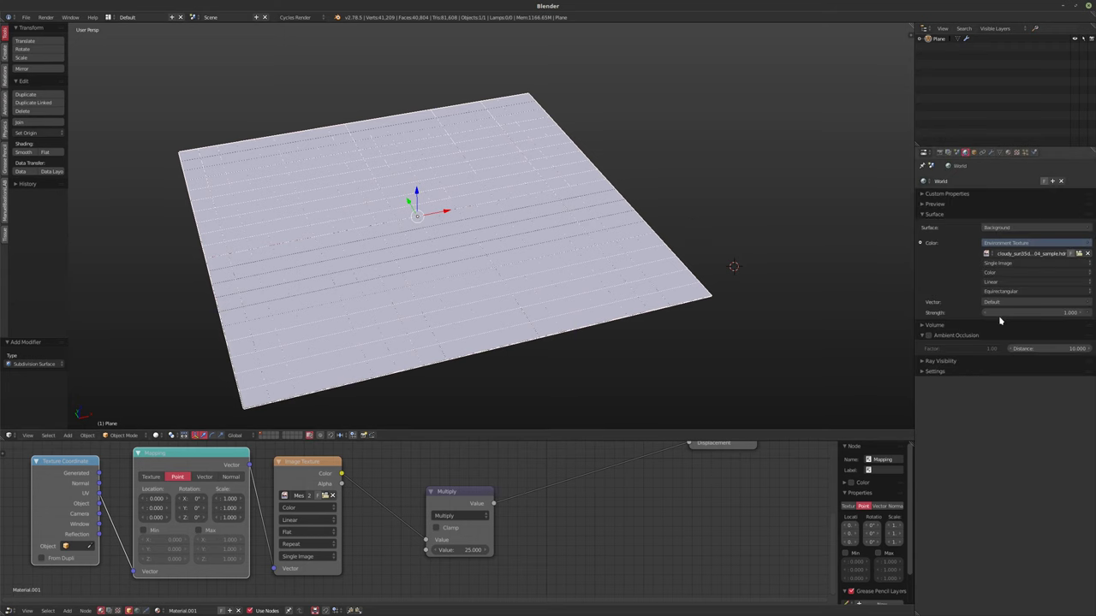
left_click(1008, 152)
mouse_move(505, 274)
middle_mouse_down()
mouse_move(497, 268)
mouse_move(493, 290)
middle_mouse_up()
left_click(940, 153)
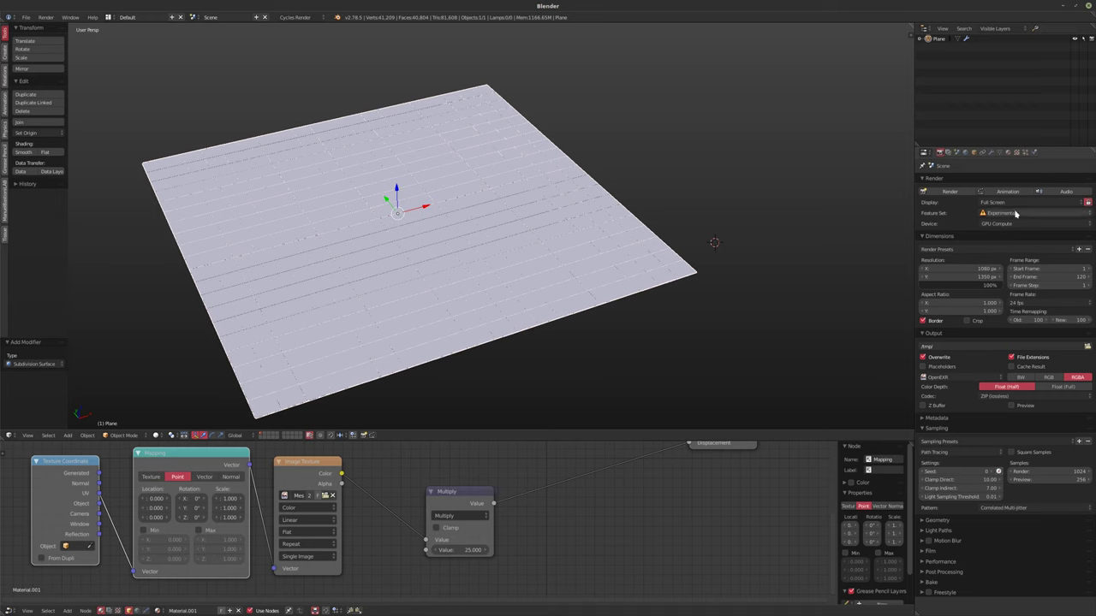
left_click(1007, 152)
mouse_move(607, 279)
middle_mouse_down("shift")
mouse_move(632, 278)
mouse_move(588, 272)
middle_mouse_up("shift")
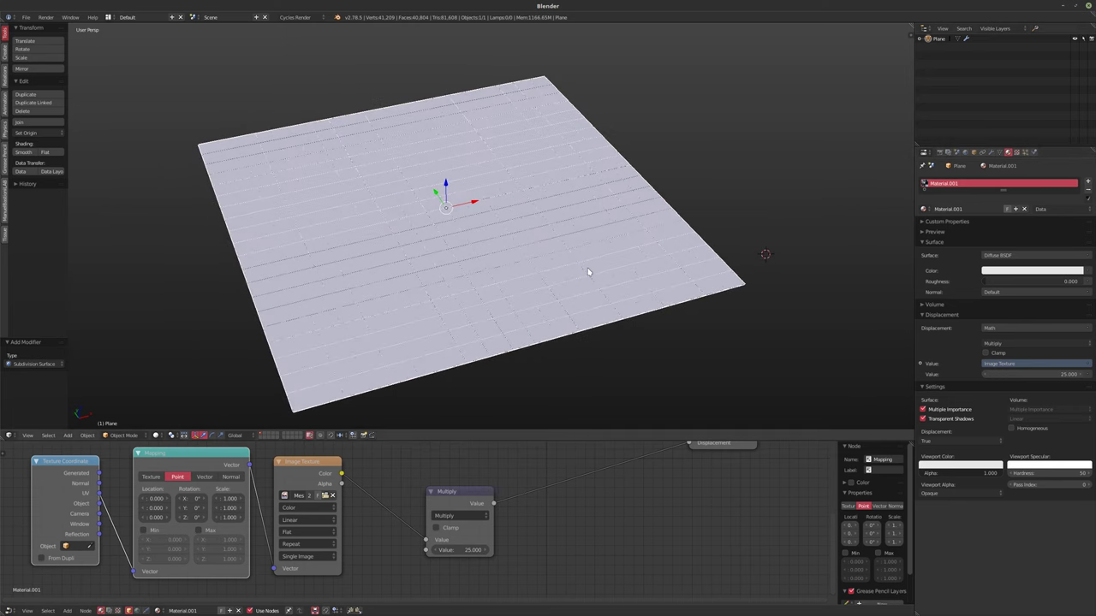
Inspect the displaced snowy mesa terrain in Cycles from low angles, then return to solid shading.
key("shift+z")
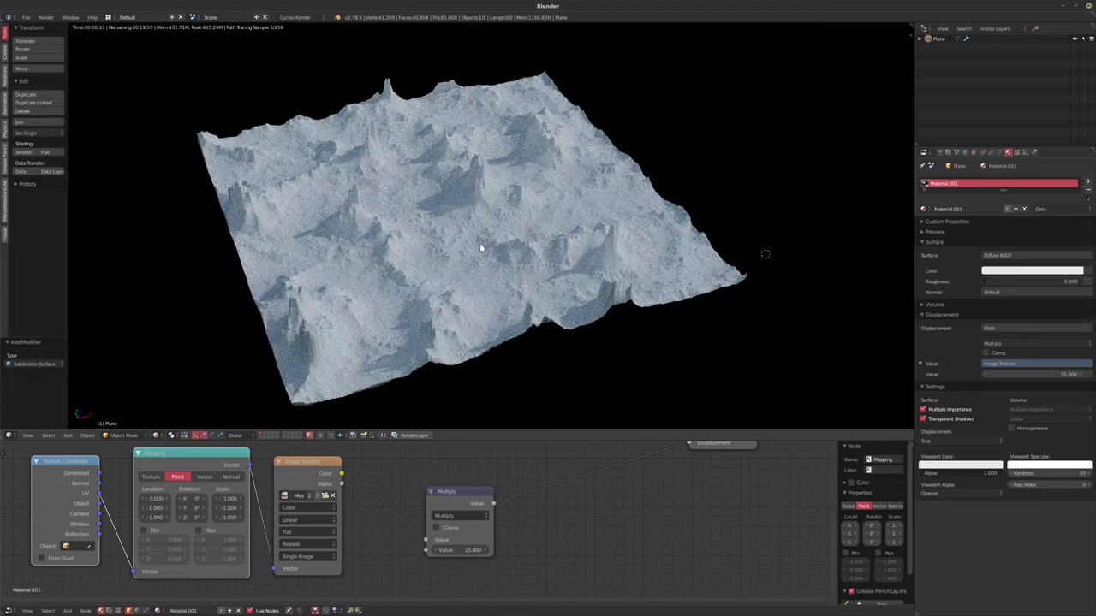
middle_click_drag(507, 312, 526, 261)
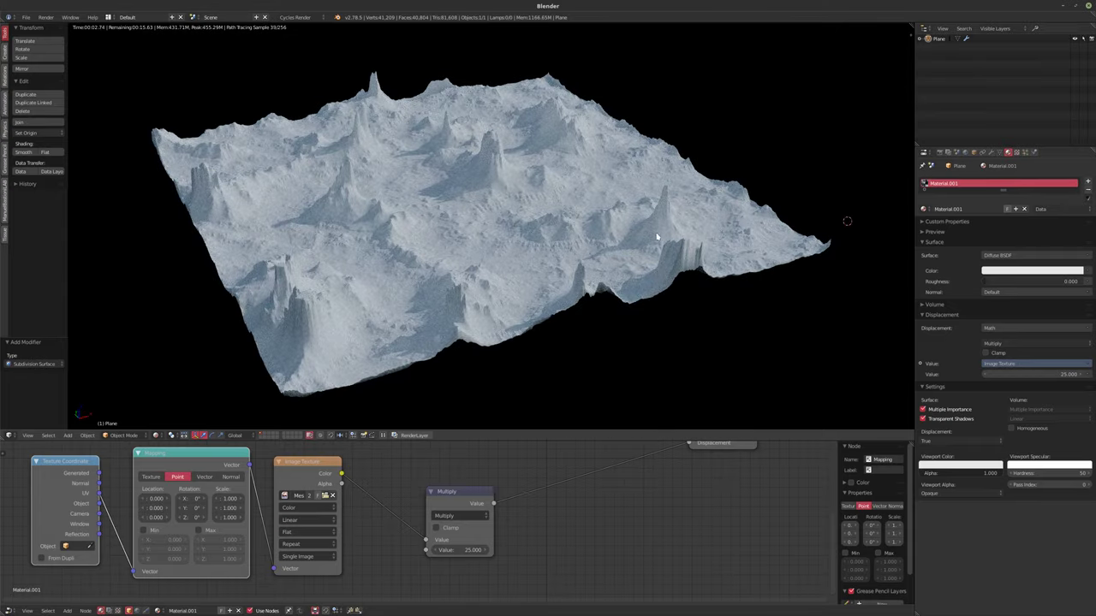
middle_click_drag(516, 252, 436, 248)
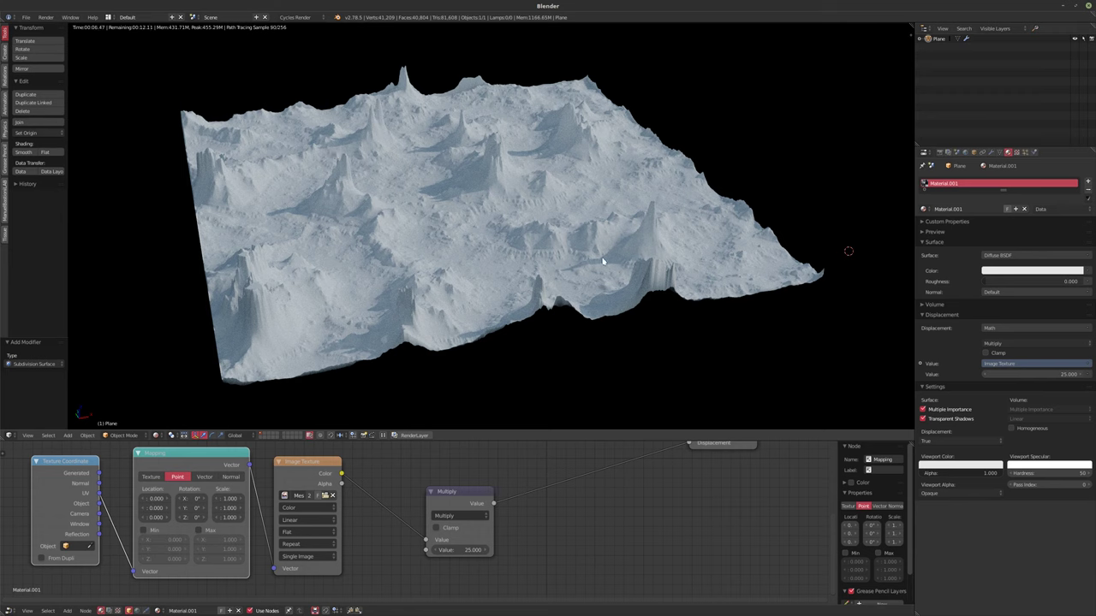
middle_click_drag(586, 246, 607, 261)
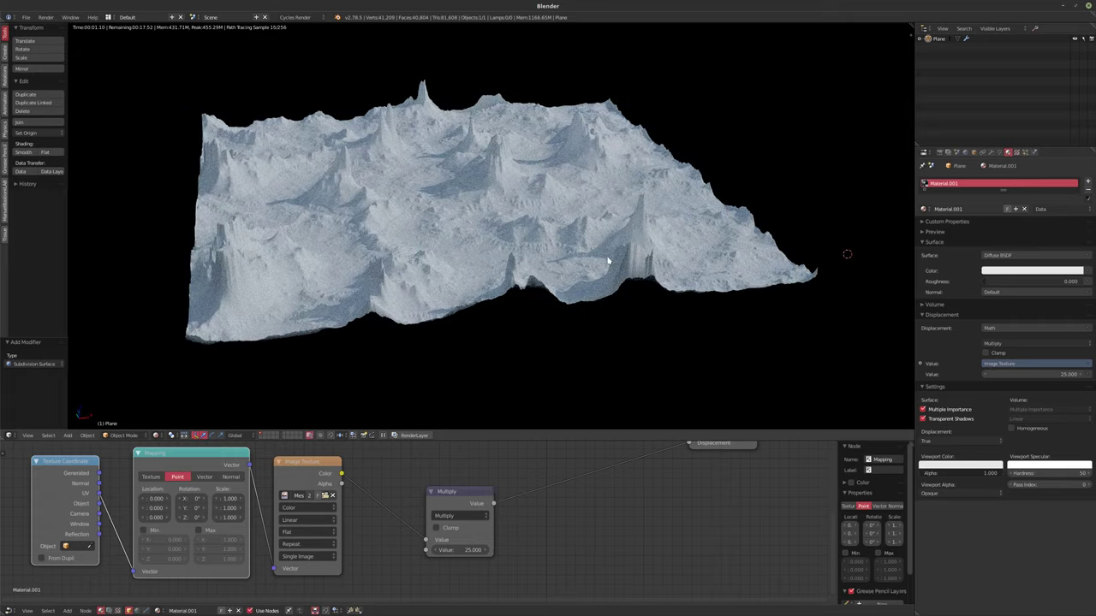
key("shift+z")
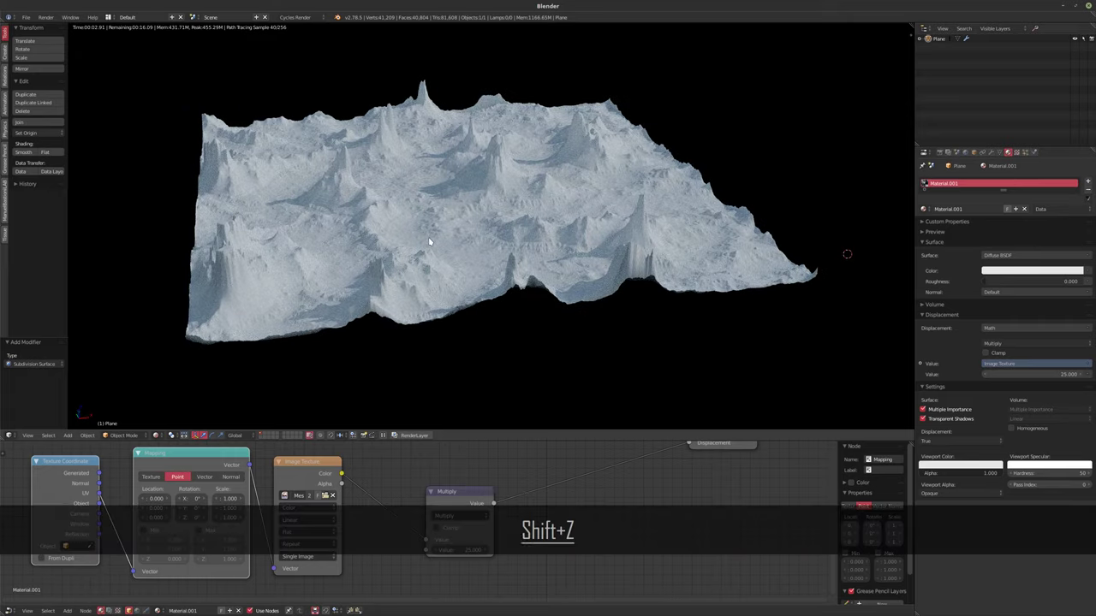
Set the heightmap Image Texture's color space to Non-Color Data.
left_click(305, 508)
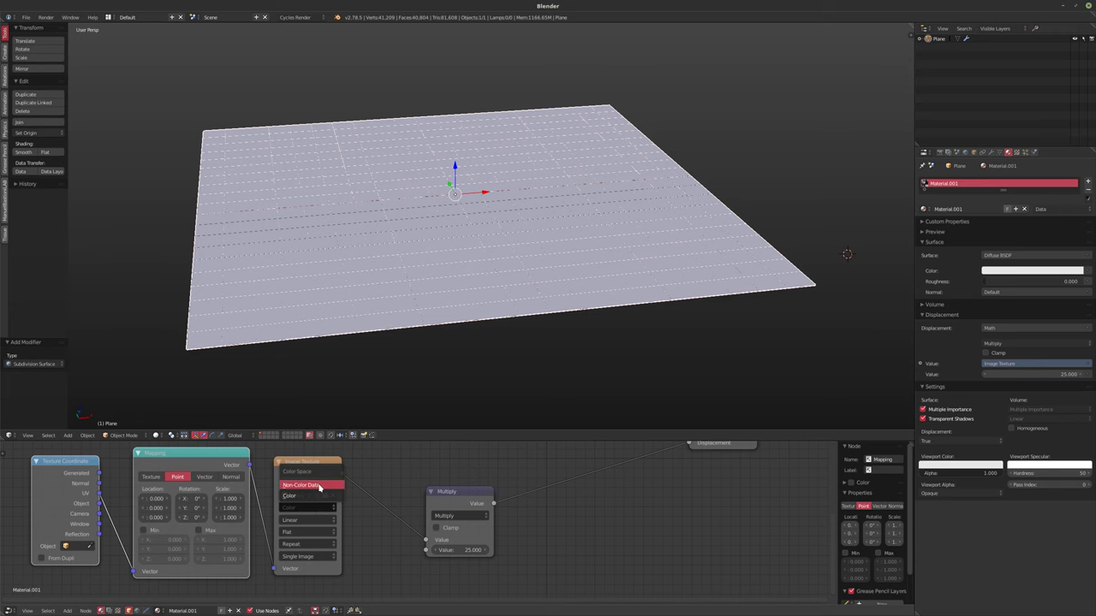
left_click(319, 486)
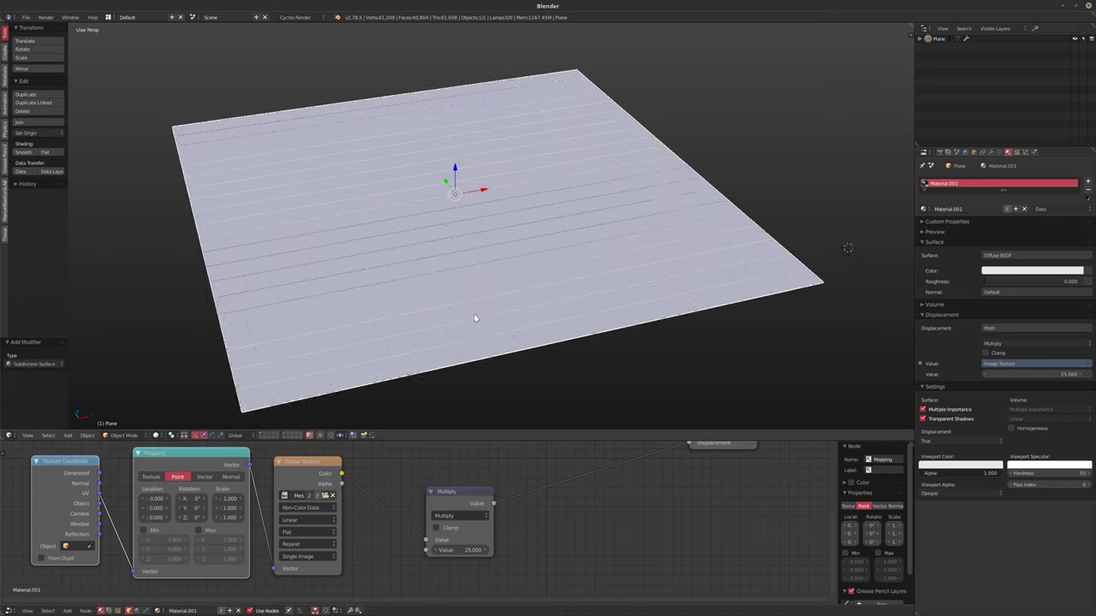
scroll(475, 318, "down", 2)
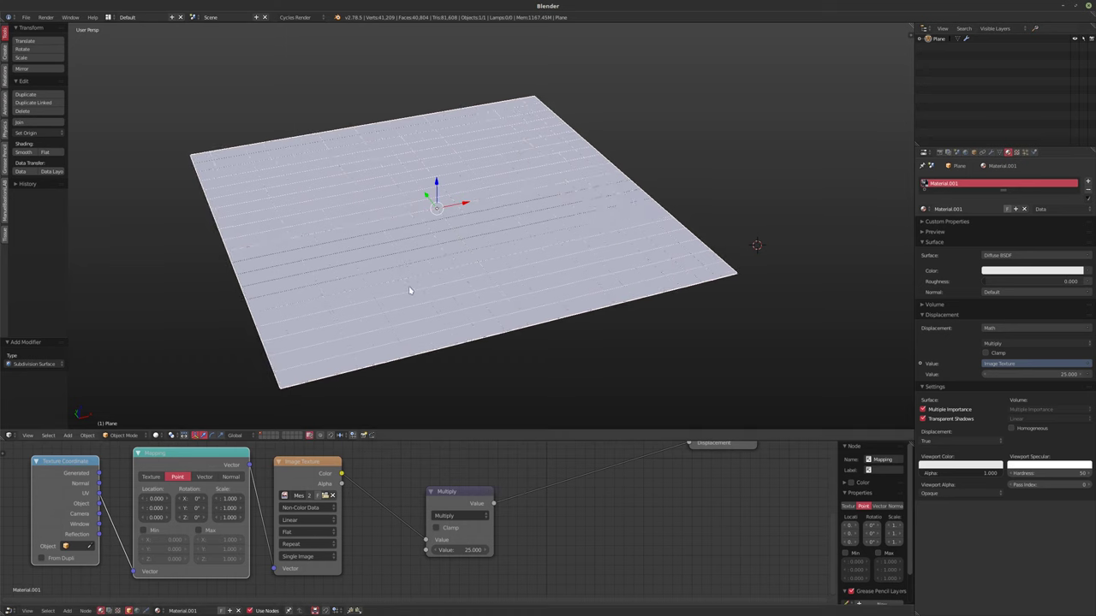
Switch to the Cycles rendered preview and zoom around the sharper, craggier terrain.
key("shift+z")
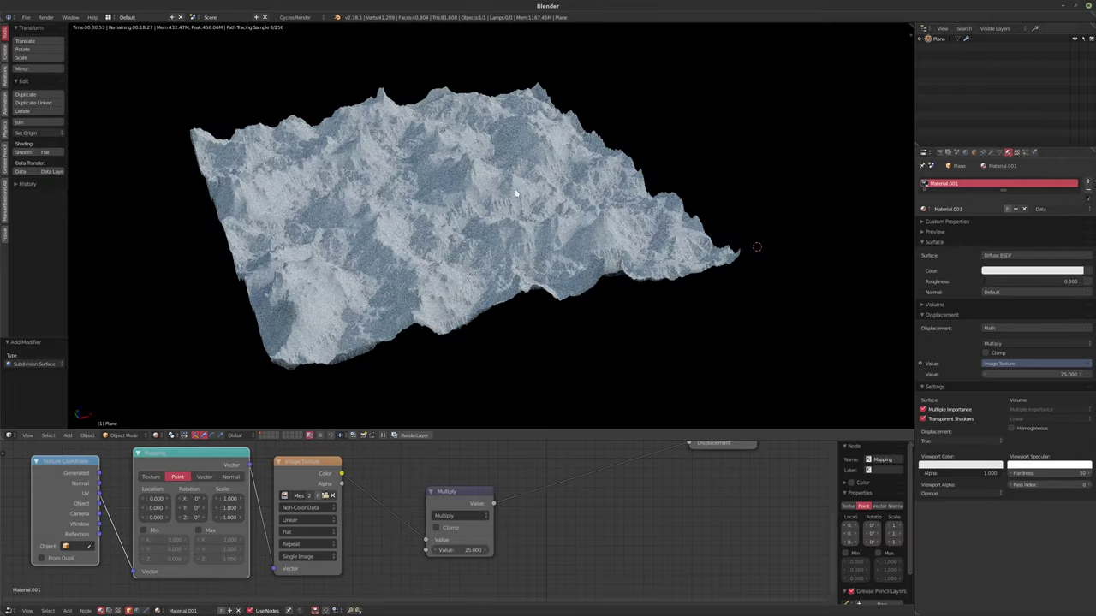
scroll(460, 219, "up", 6)
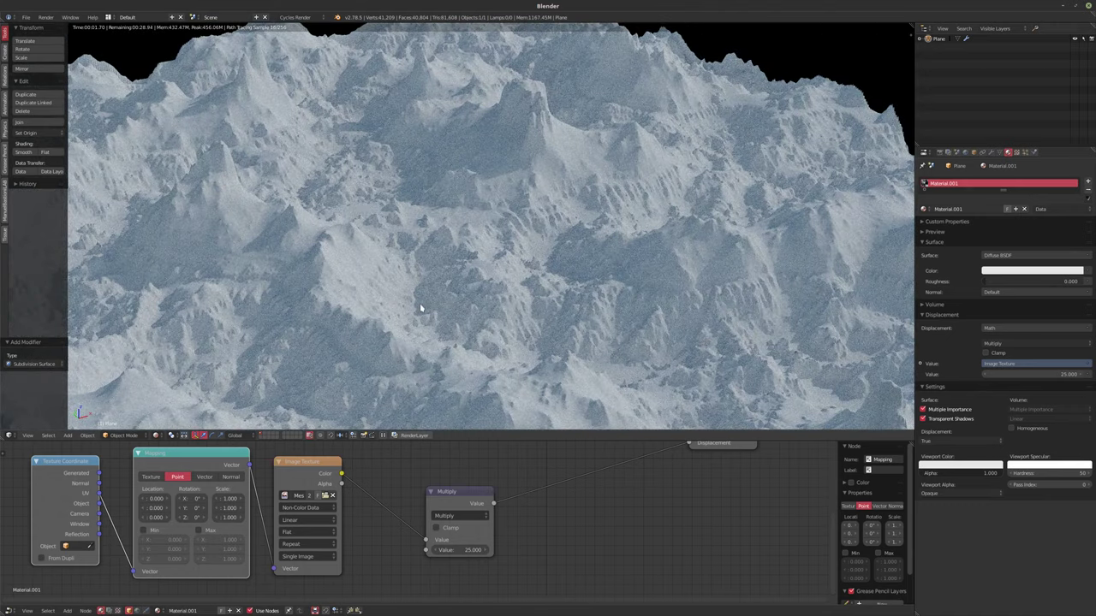
scroll(325, 520, "down", 3)
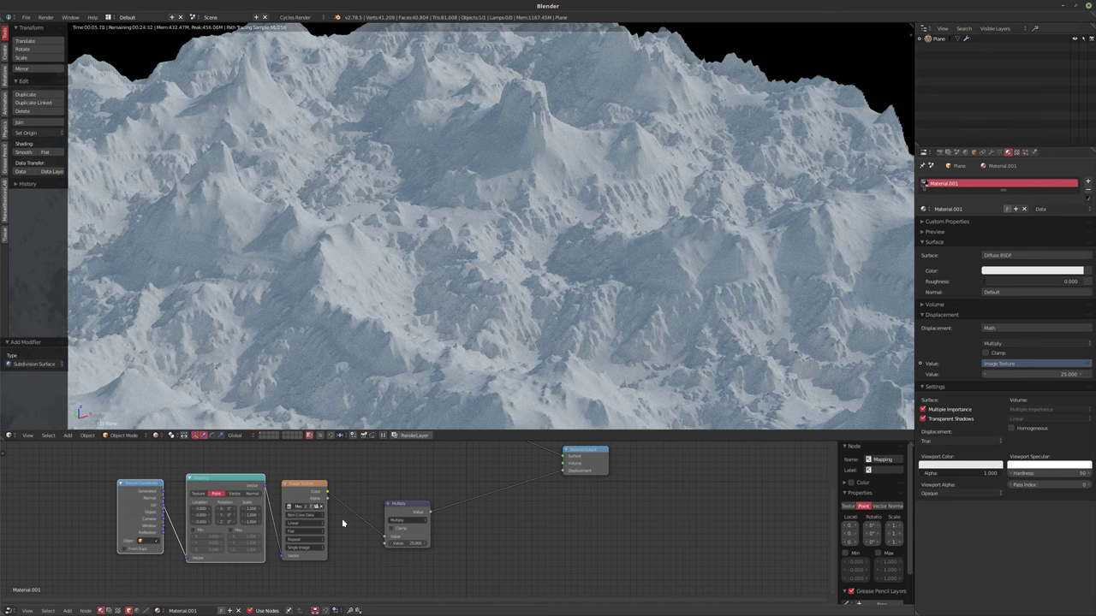
scroll(504, 502, "down", 2)
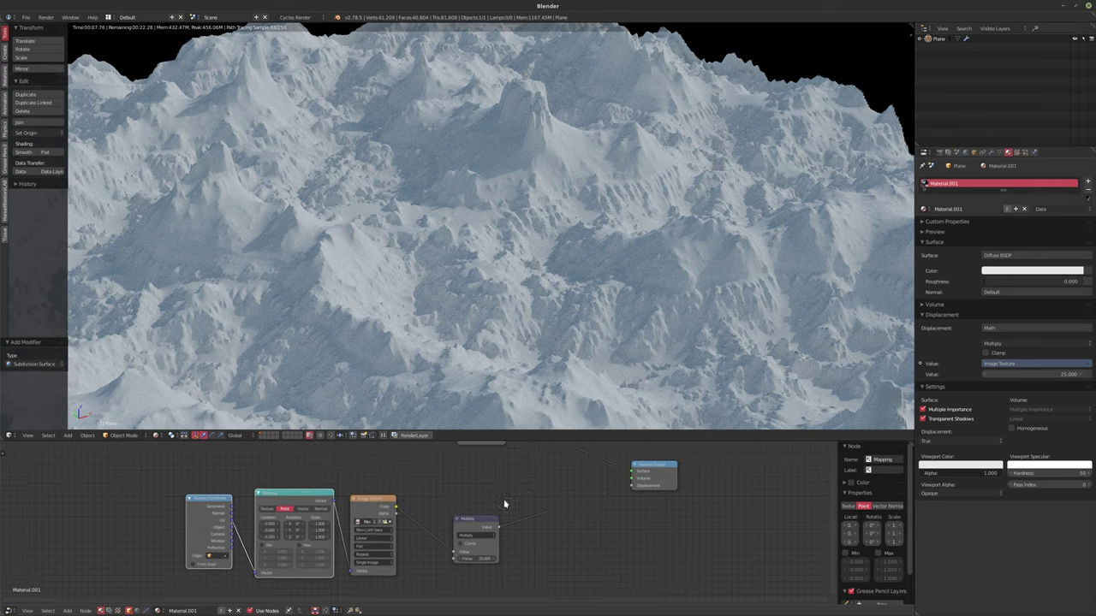
scroll(458, 274, "down", 1)
scroll(458, 274, "down", 4)
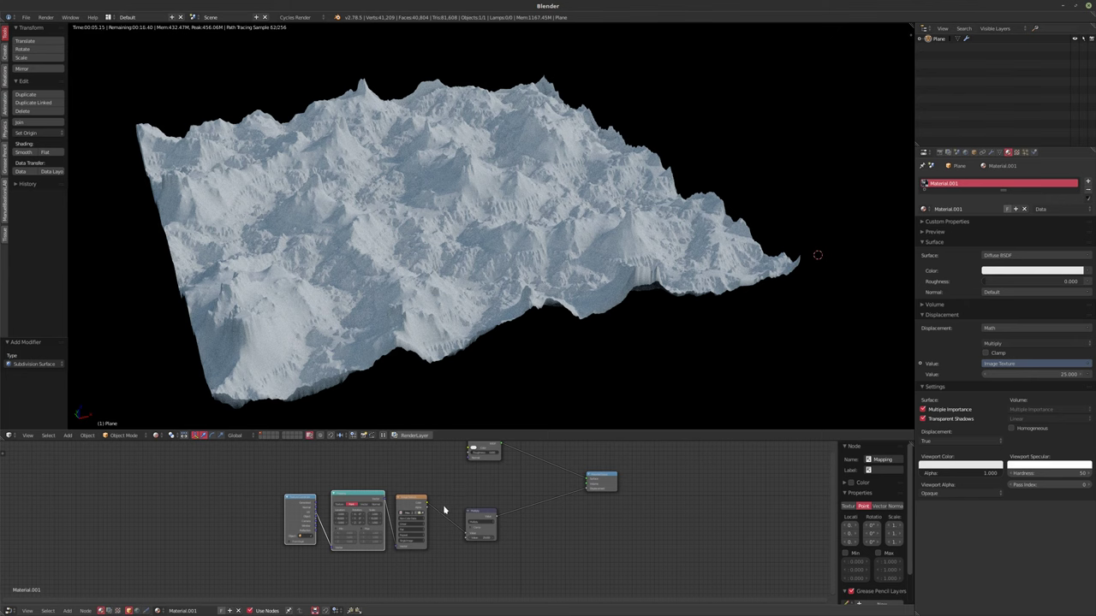
scroll(421, 511, "up", 4)
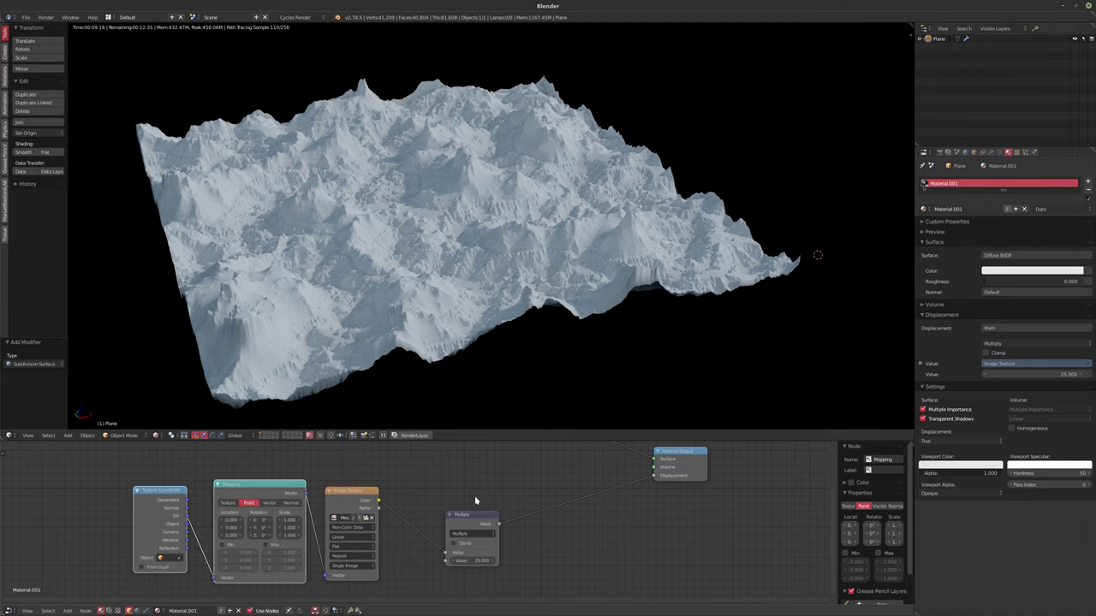
scroll(471, 255, "up", 5)
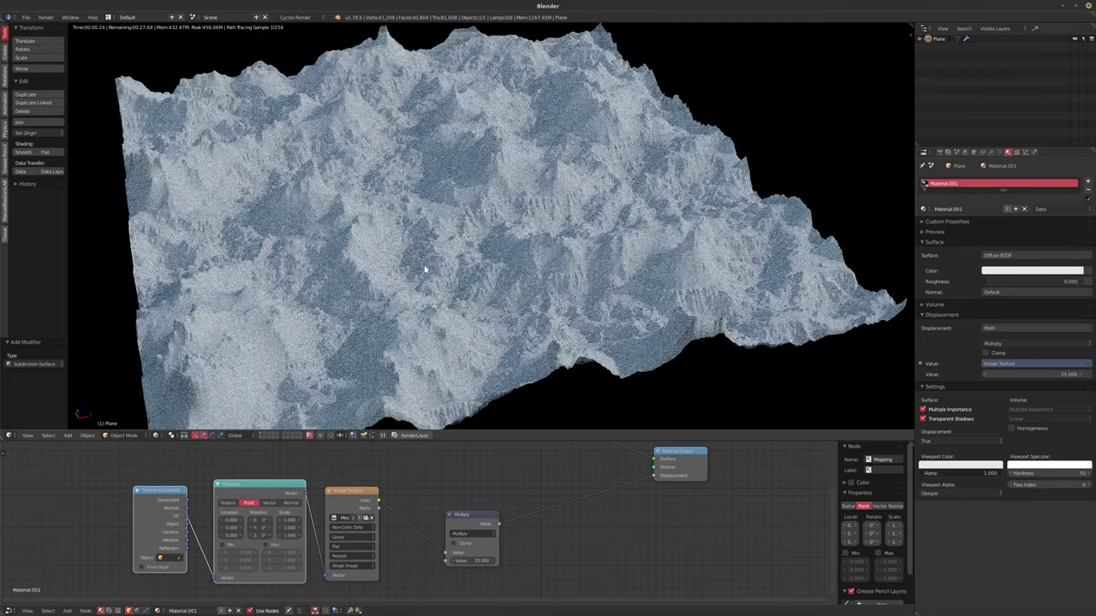
Set the material's displacement method to Both and return to the Cycles rendered preview.
key("shift+z")
left_click(982, 442)
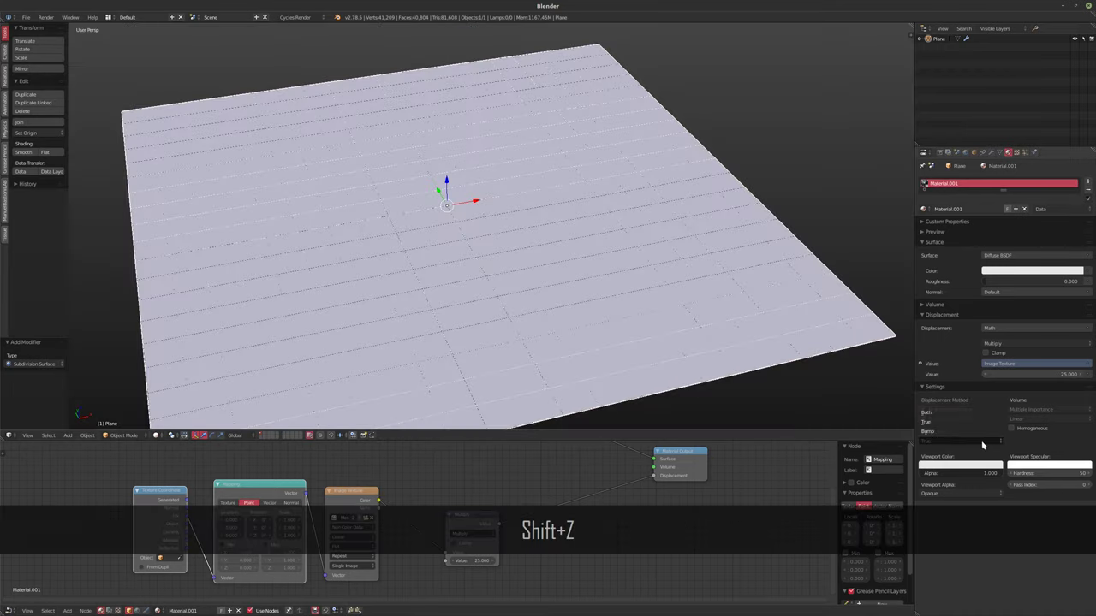
left_click(939, 414)
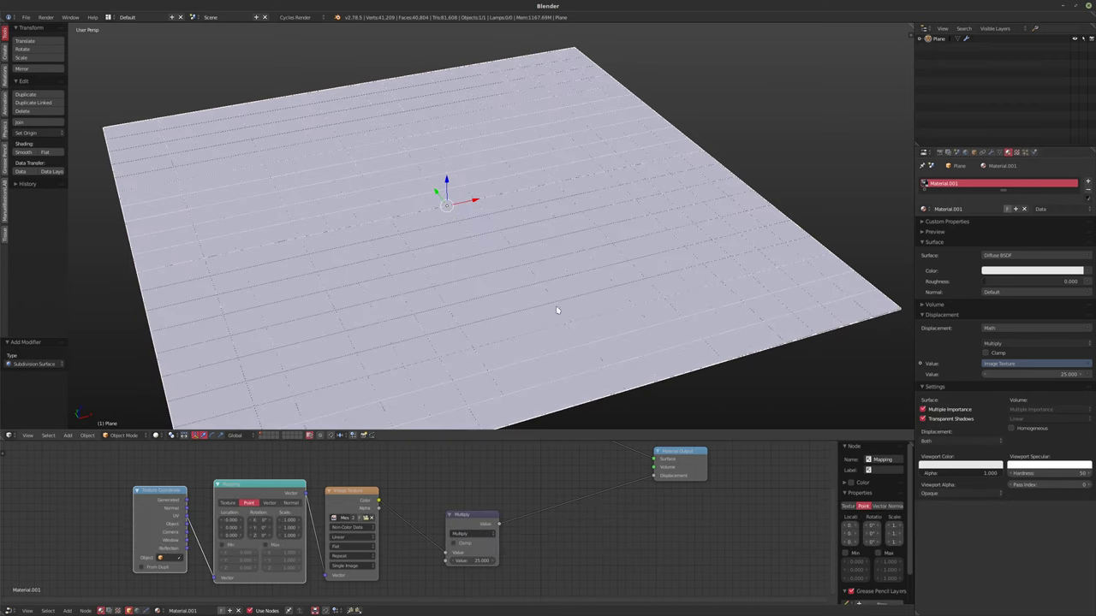
key("shift+z")
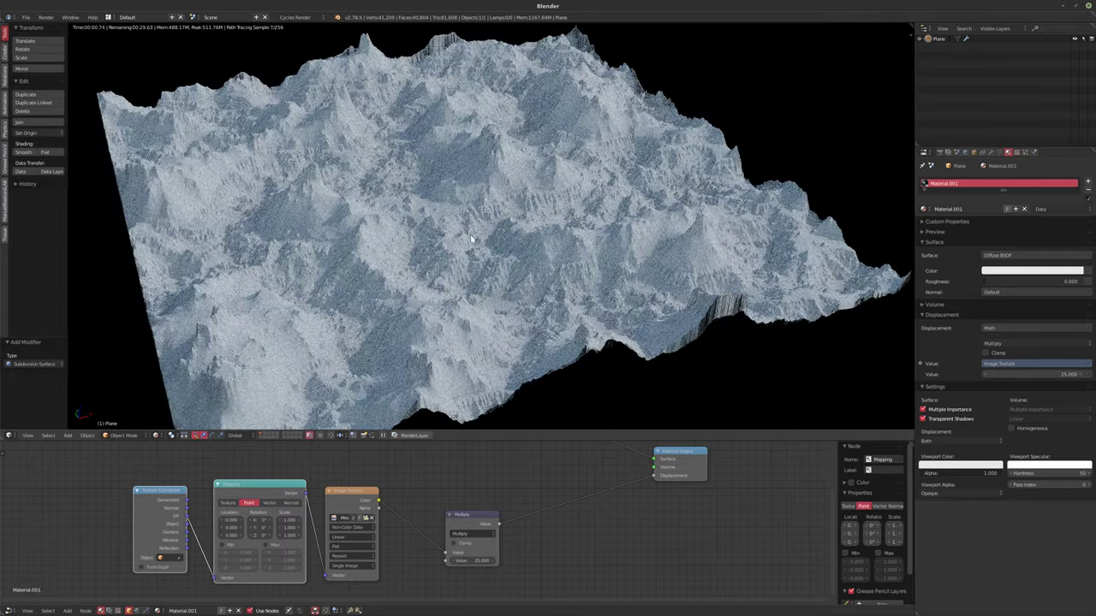
Orbit to tilted views of the jagged terrain and nudge the Multiply node upward.
scroll(496, 228, "up", 6)
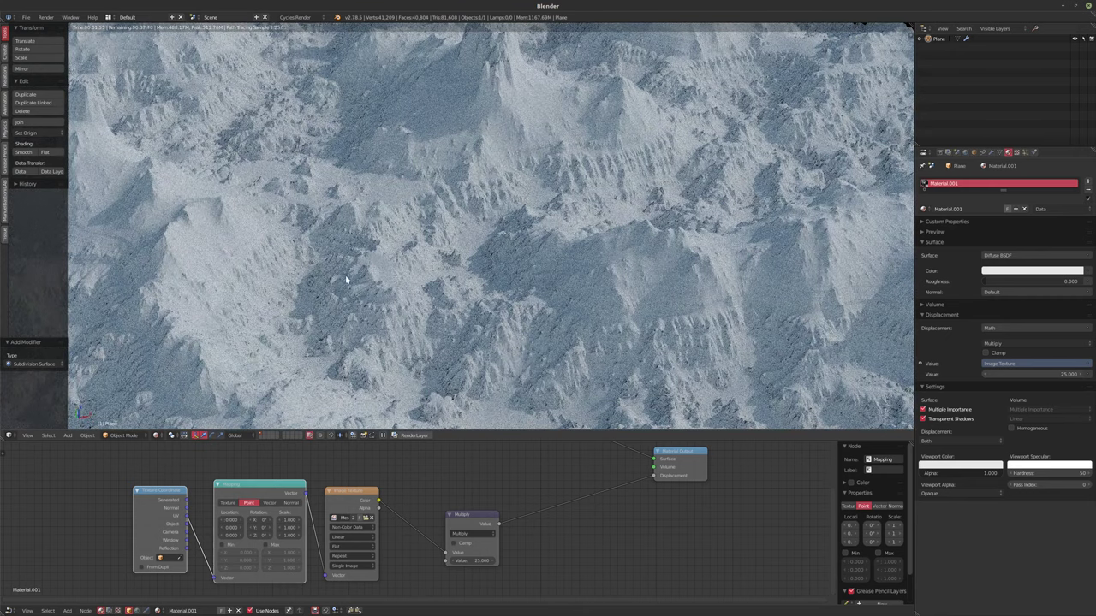
middle_click_drag(364, 279, 465, 331)
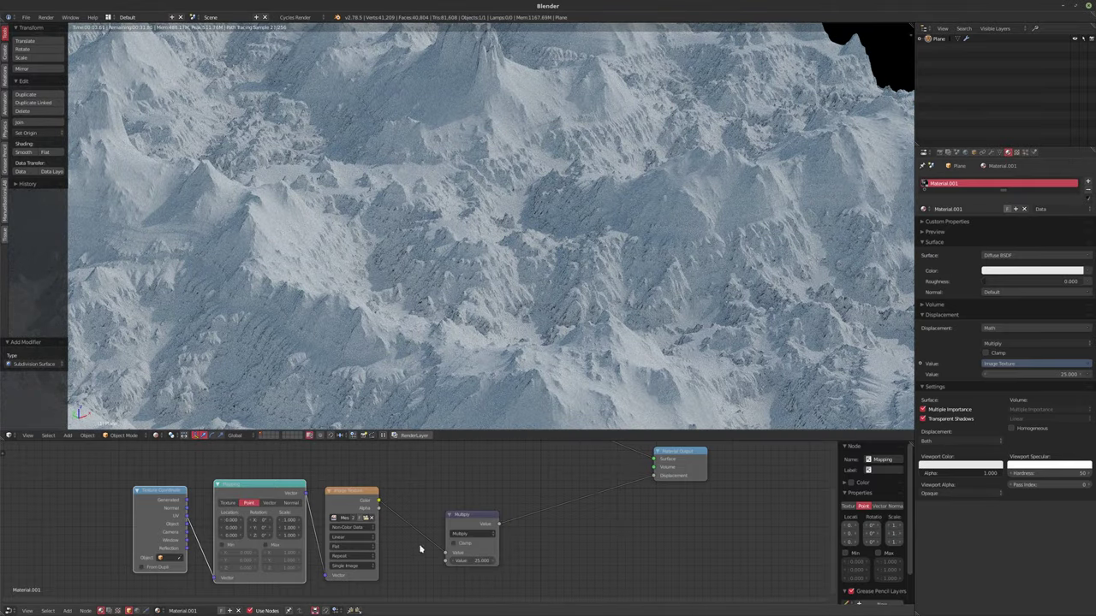
left_click_drag(473, 535, 471, 507)
middle_click_drag(483, 195, 533, 274)
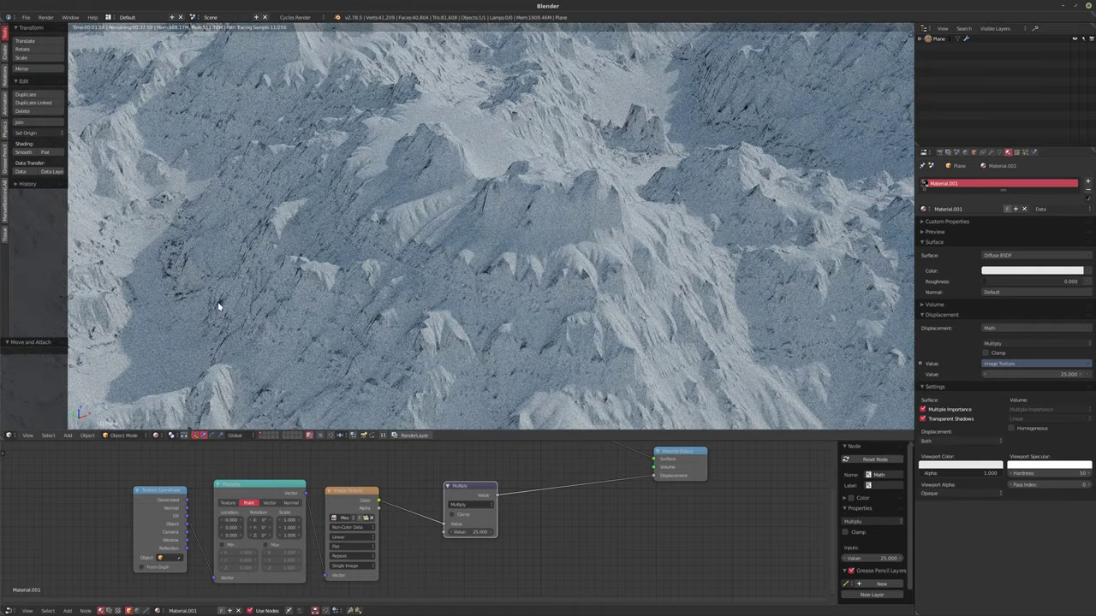
middle_click_drag(572, 243, 636, 248)
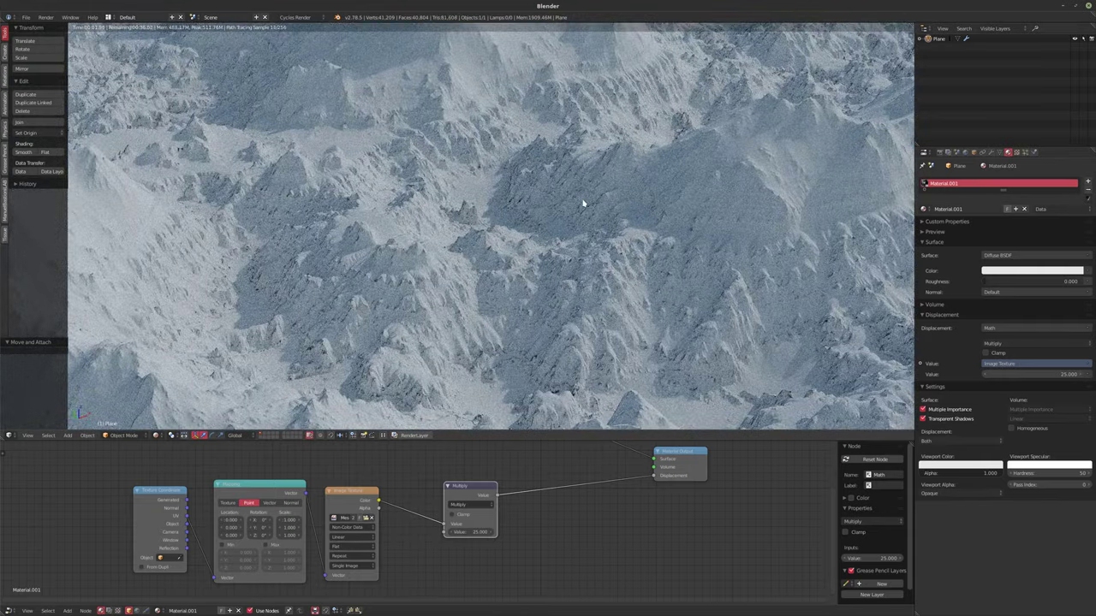
middle_click_drag(567, 202, 643, 215)
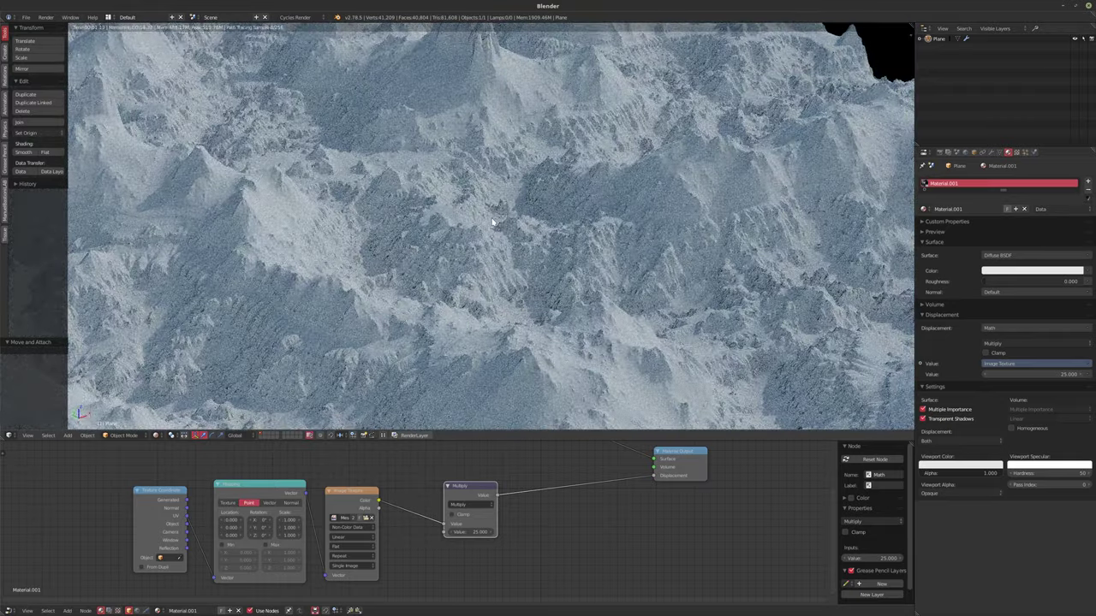
middle_click_drag(496, 225, 493, 206)
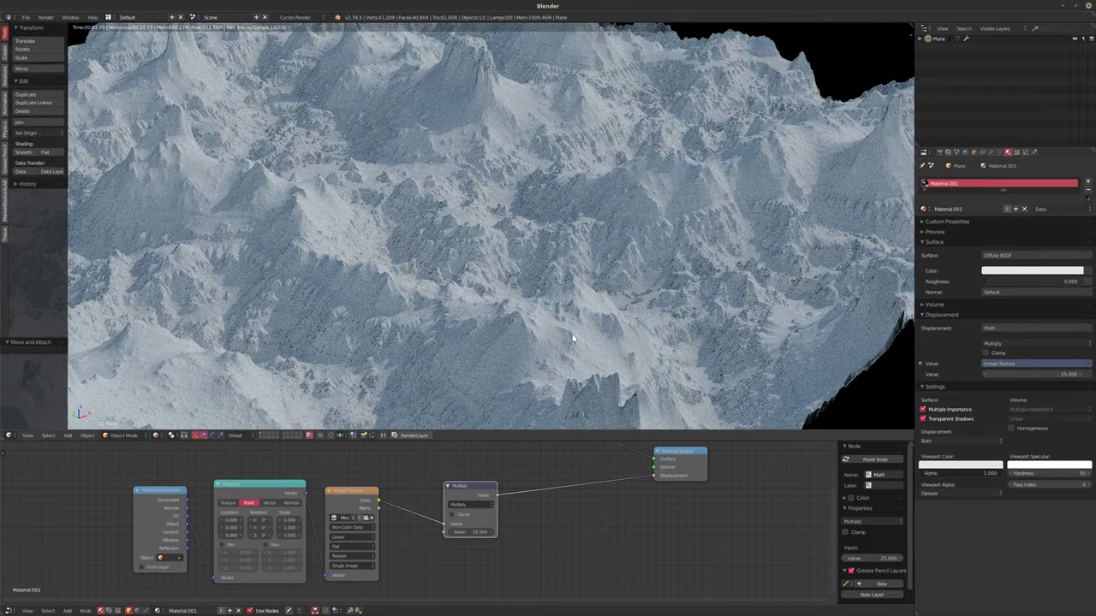
Nudge the Diffuse BSDF node up and left, then orbit the terrain again.
middle_click_drag(462, 447, 465, 485)
scroll(464, 486, "down", 1)
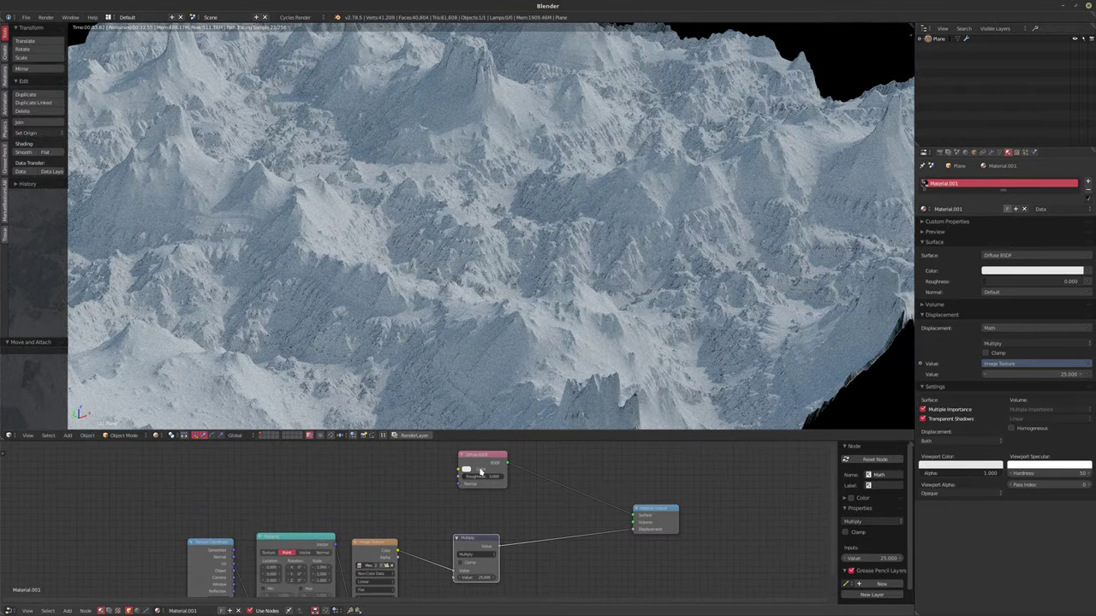
left_click_drag(481, 471, 476, 463)
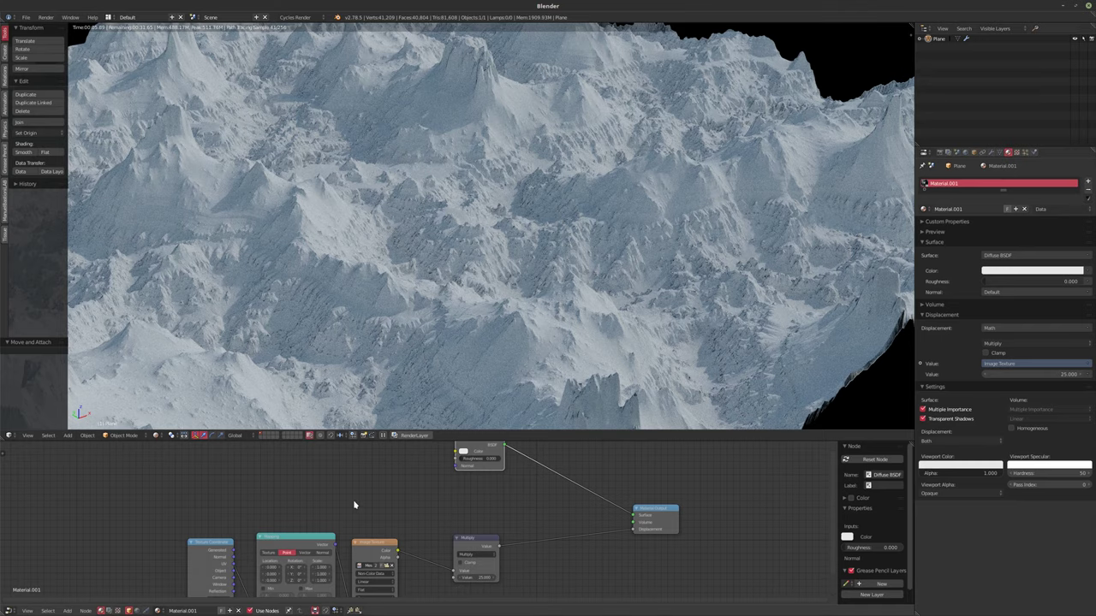
middle_click_drag(530, 312, 453, 321)
Zoom and orbit the viewport so the whole mountain terrain is framed.
scroll(431, 253, "down", 5)
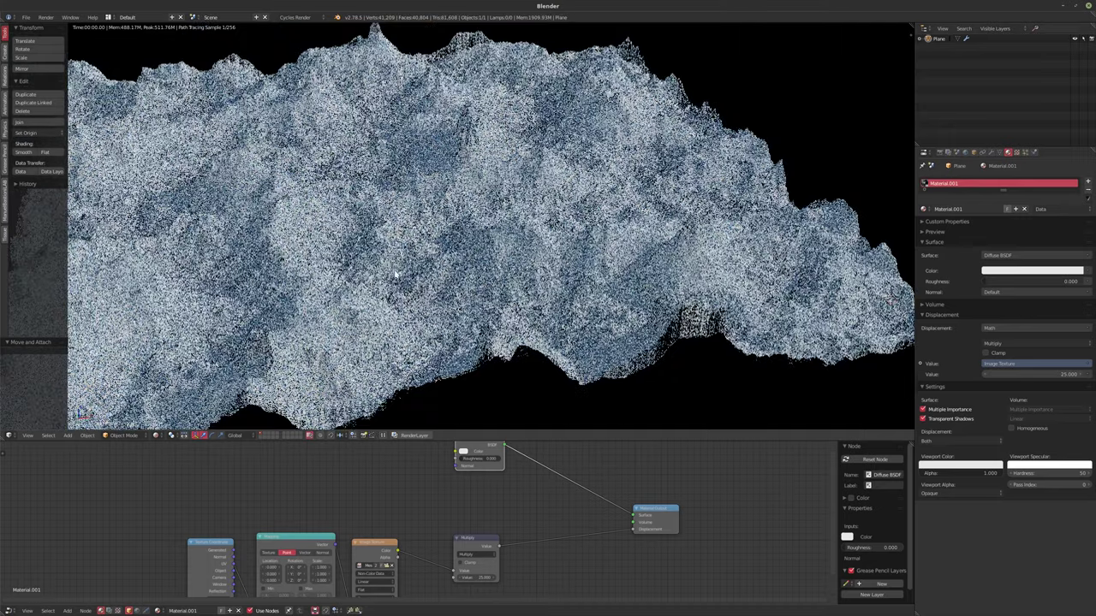
middle_click_drag(431, 257, 437, 290)
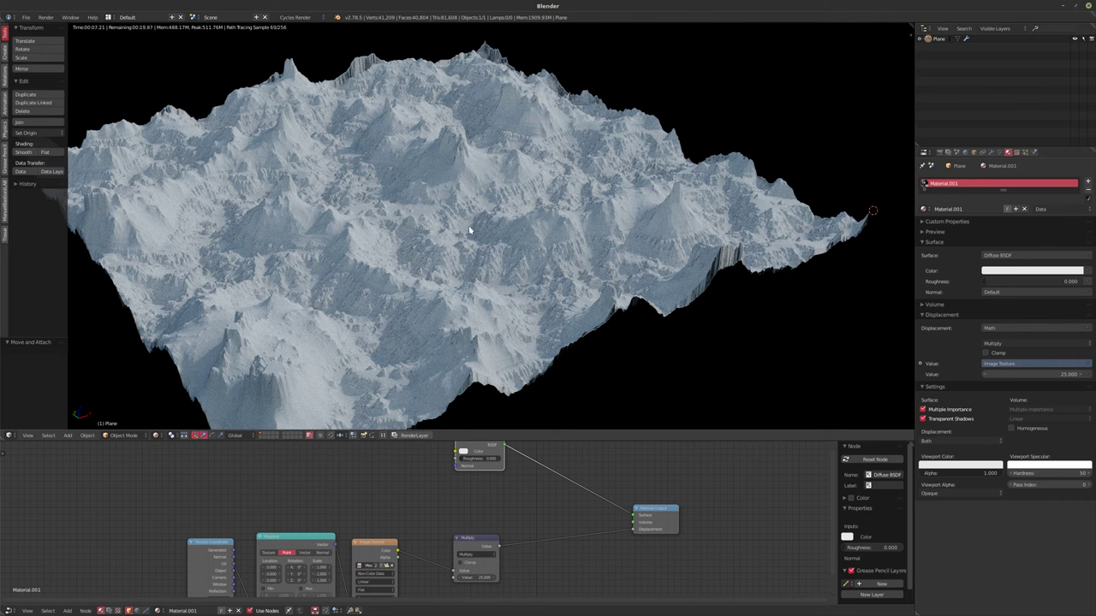
scroll(419, 506, "down", 2)
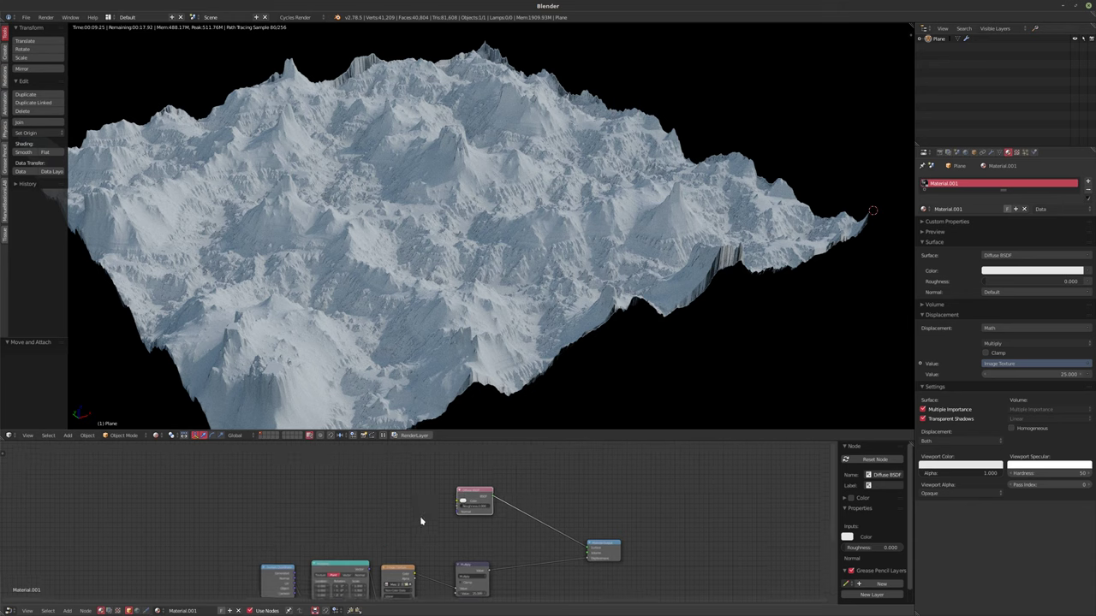
scroll(419, 506, "up", 2)
Move the Diffuse BSDF node lower in the node graph.
left_click_drag(493, 499, 490, 553)
scroll(415, 504, "down", 1)
scroll(407, 490, "up", 2)
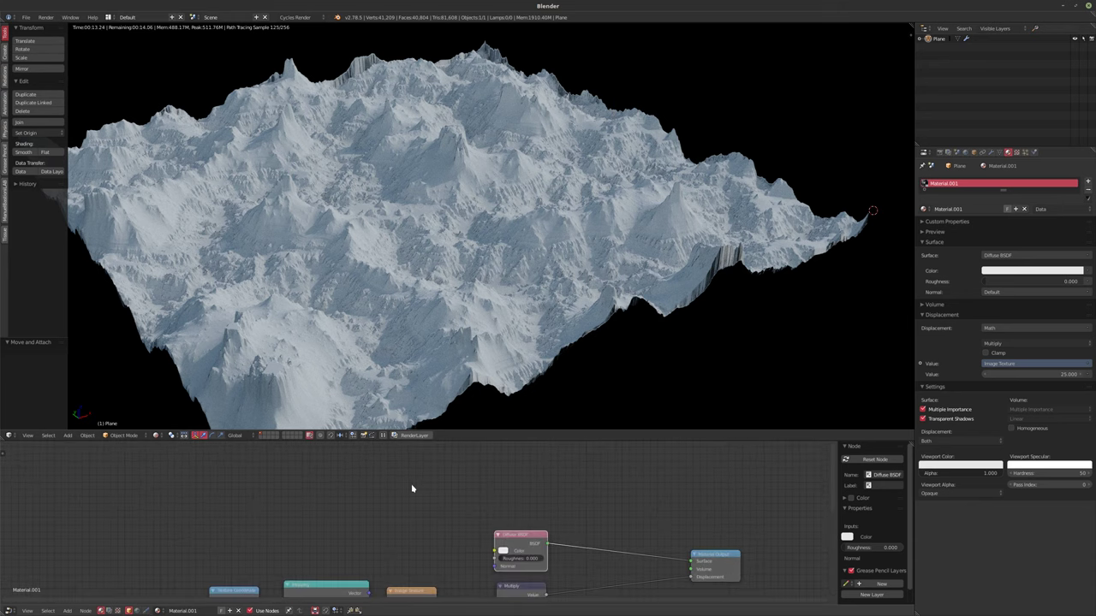
Add a second Image Texture node and load Mesa_01_FLOW.png from the recent Mesa_01 folder.
key("shift+a")
key("shift+a")
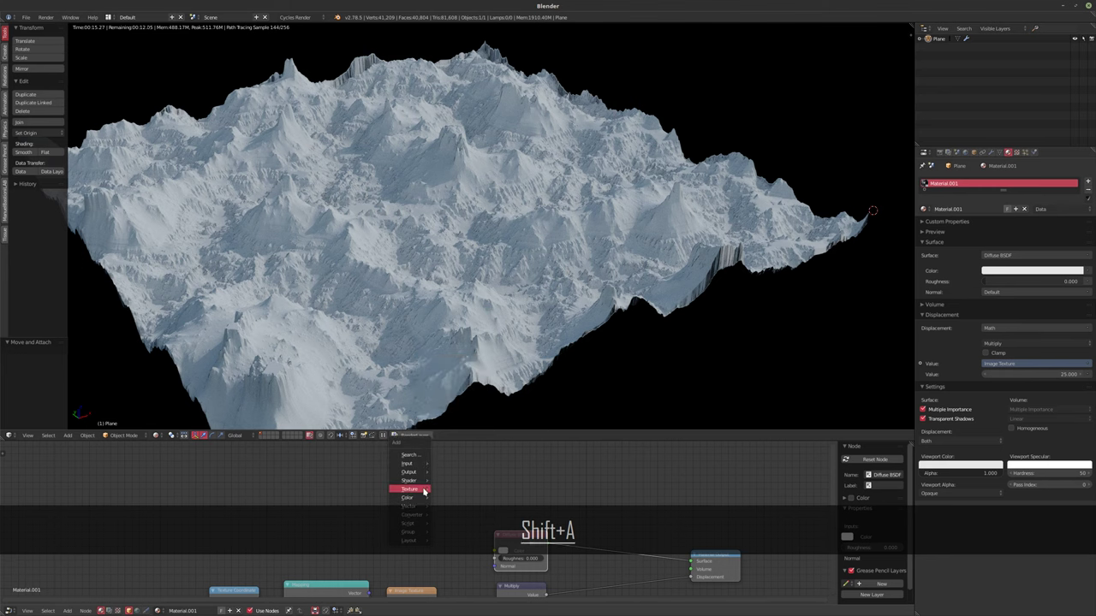
left_click(458, 423)
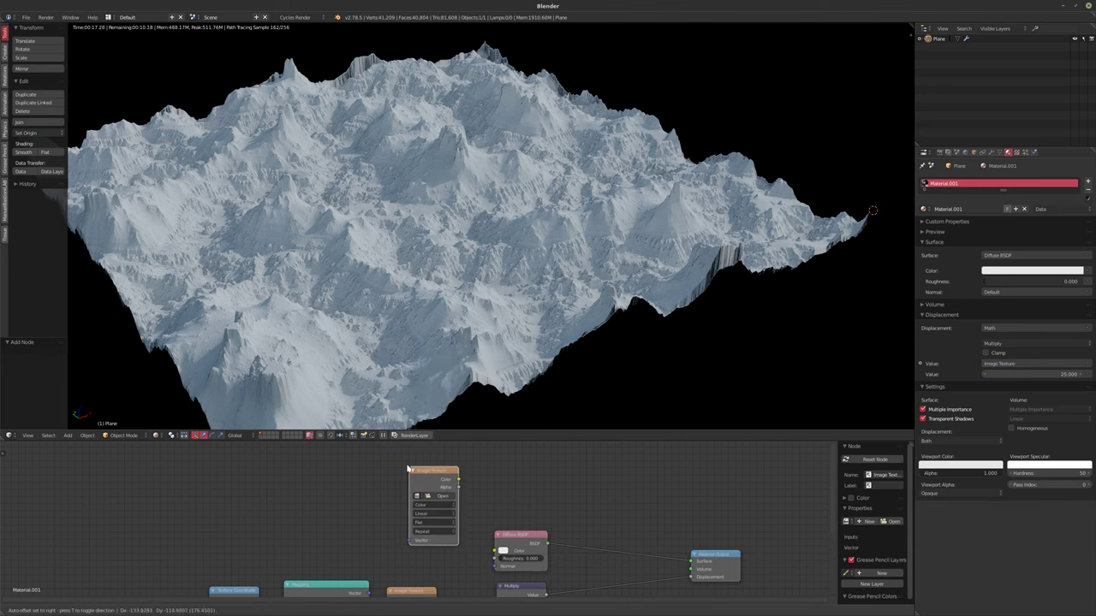
left_click(437, 495)
left_click(438, 491)
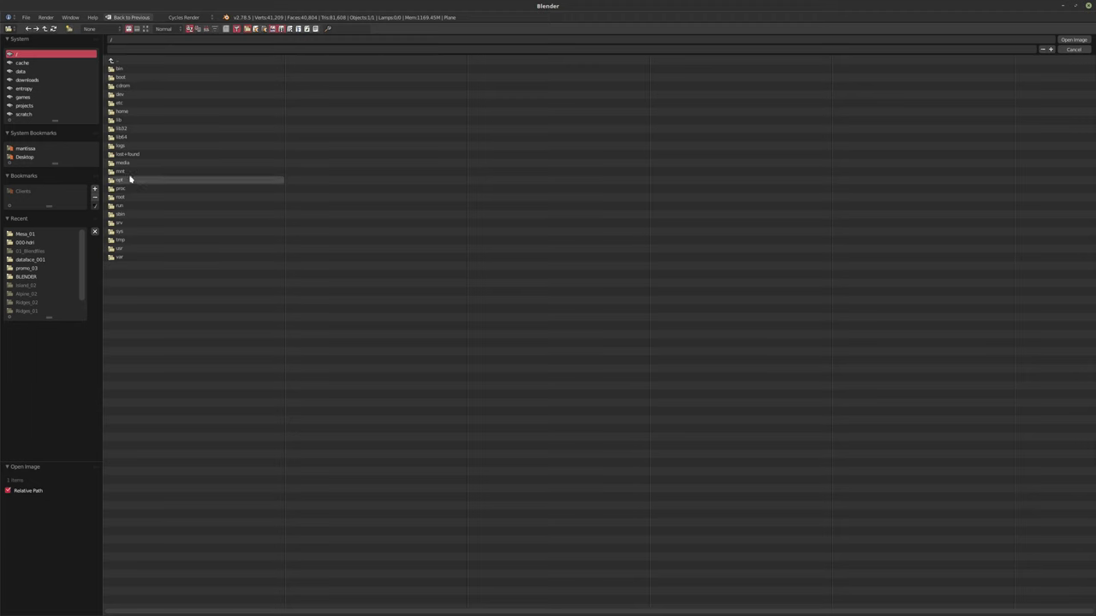
left_click(33, 233)
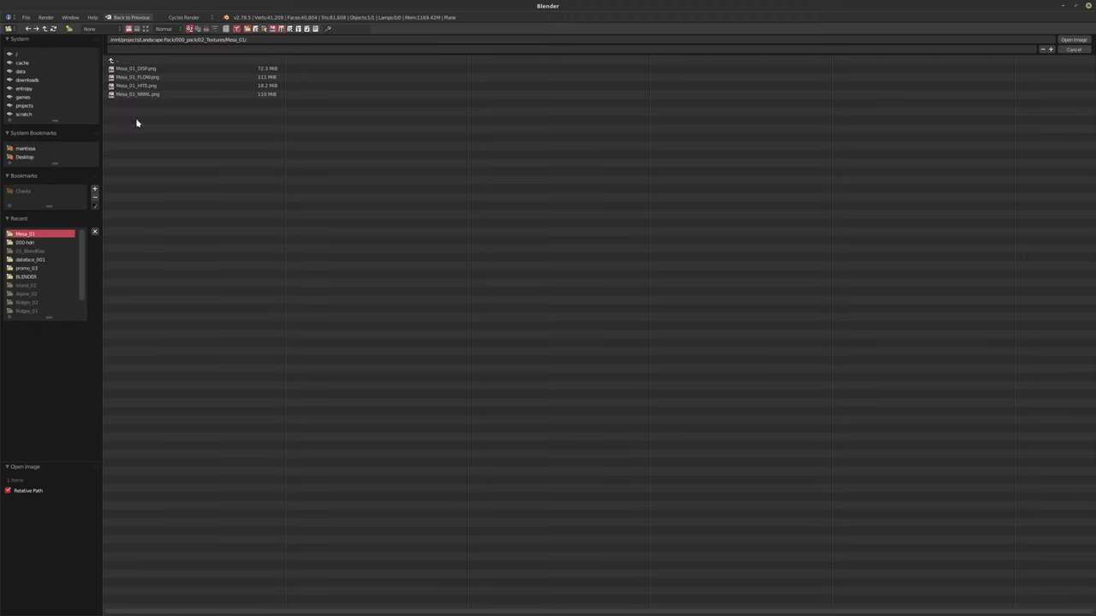
left_click(171, 78)
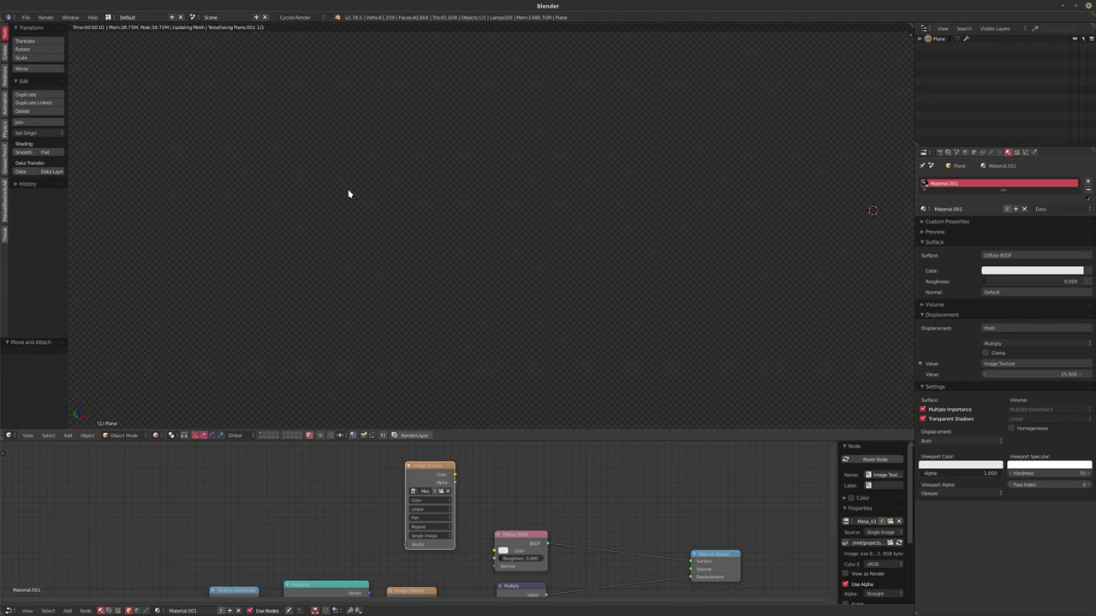
Wire the flow-map Image Texture to a Viewer and shift the node left.
scroll(428, 467, "up", 2)
scroll(423, 469, "up", 2)
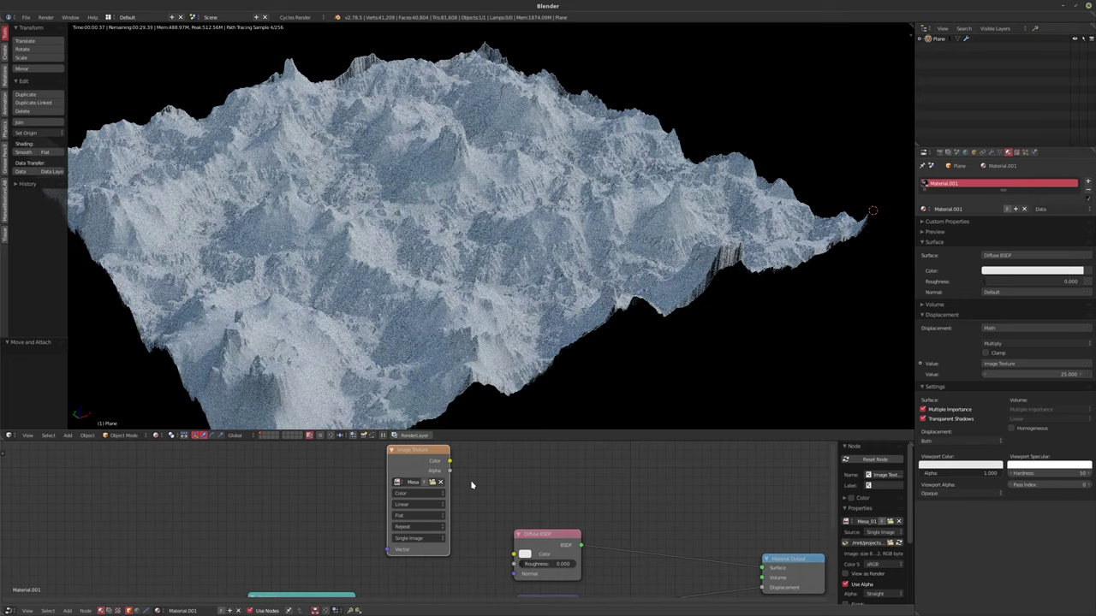
scroll(469, 488, "down", 1)
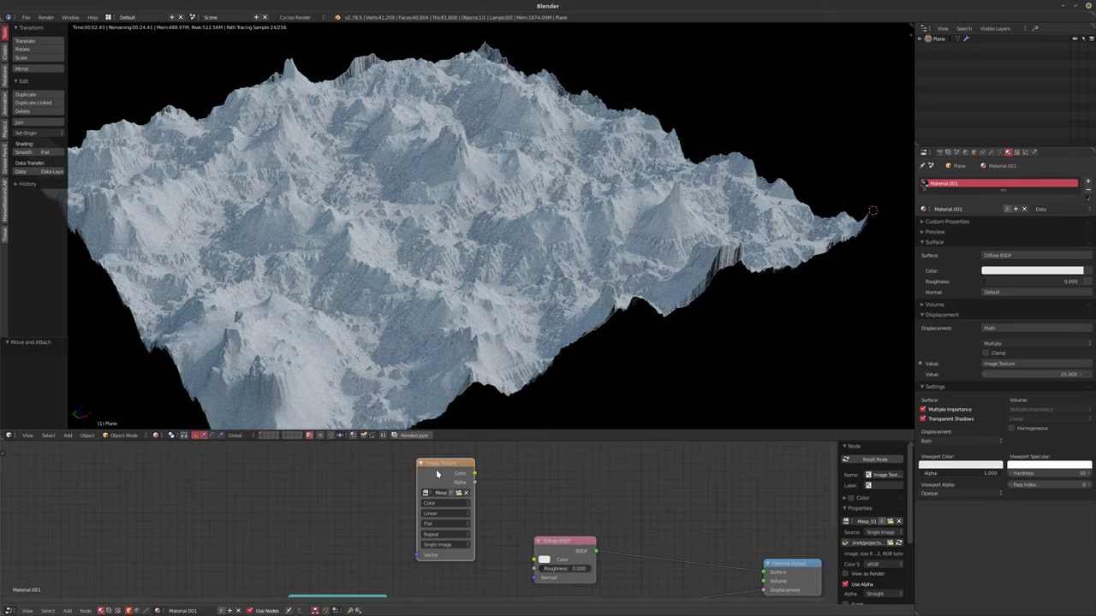
left_click(446, 472, "ctrl+shift")
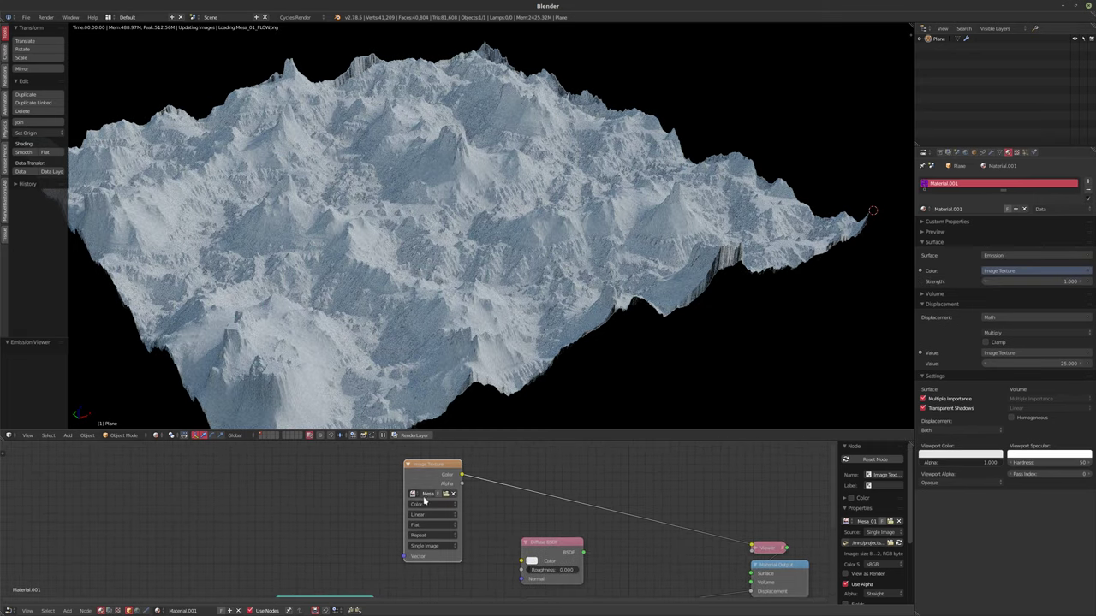
scroll(421, 505, "up", 2)
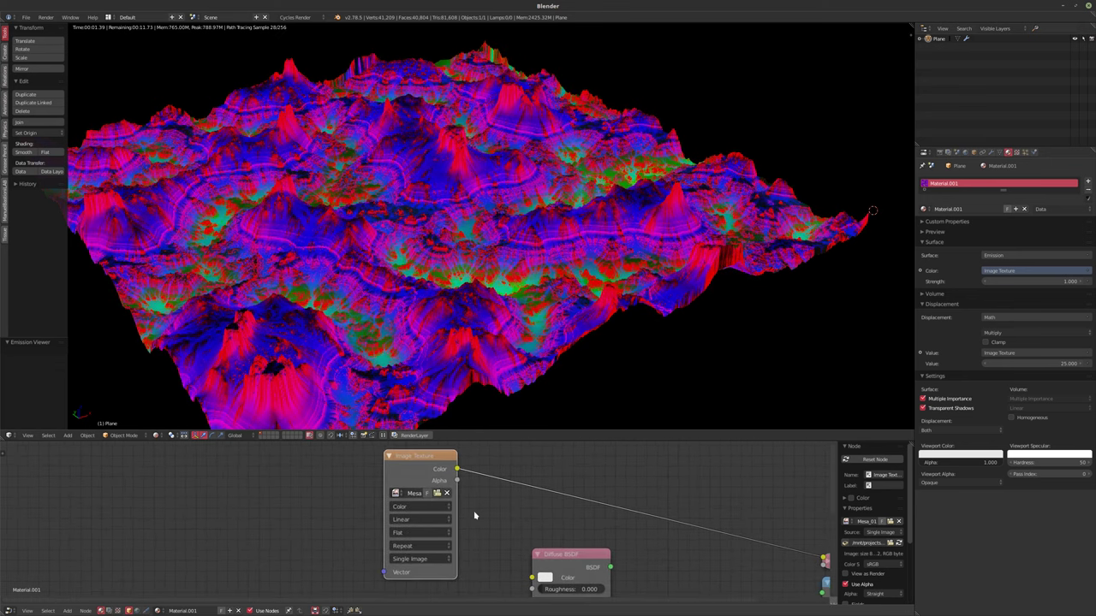
left_click_drag(400, 477, 256, 483)
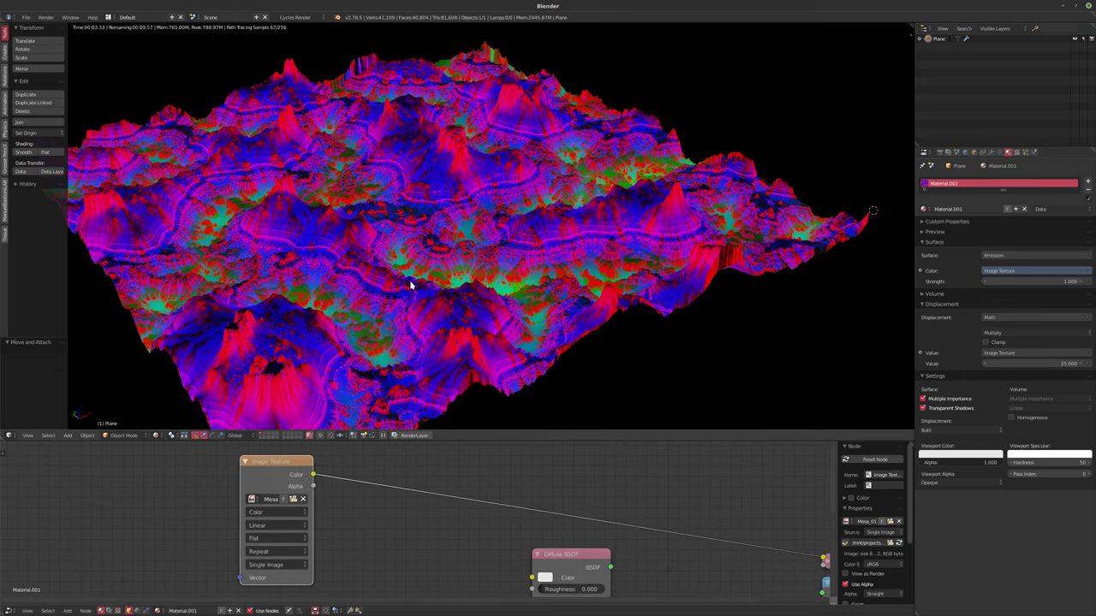
Orbit to inspect the red, blue and green flow colours across the terrain.
middle_click_drag(564, 289, 367, 254)
middle_click_drag(542, 296, 411, 276)
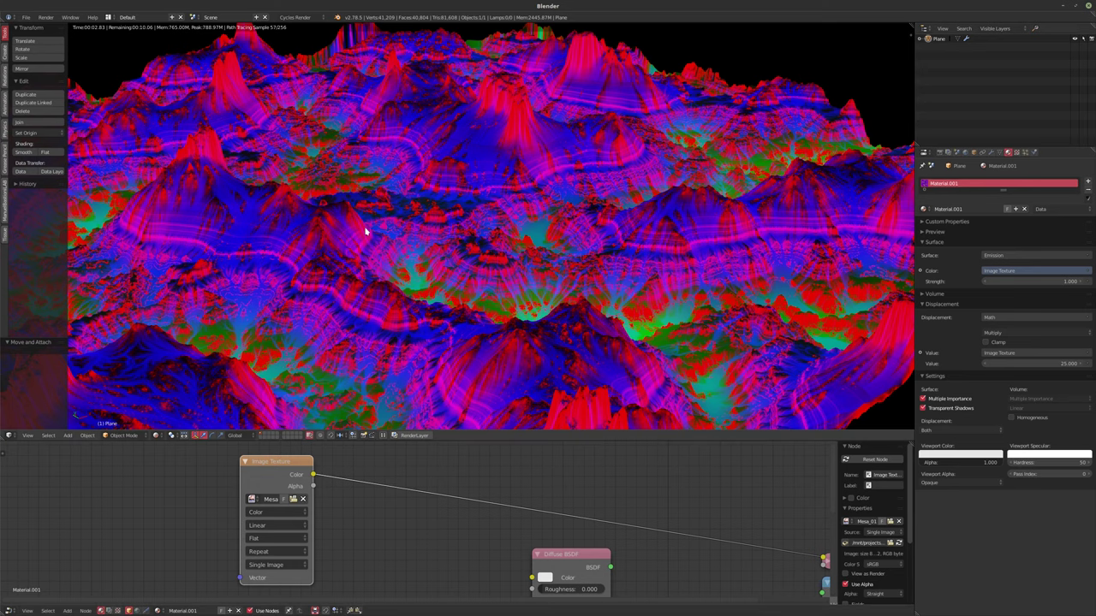
middle_click_drag(365, 231, 534, 286)
scroll(533, 286, "down", 2)
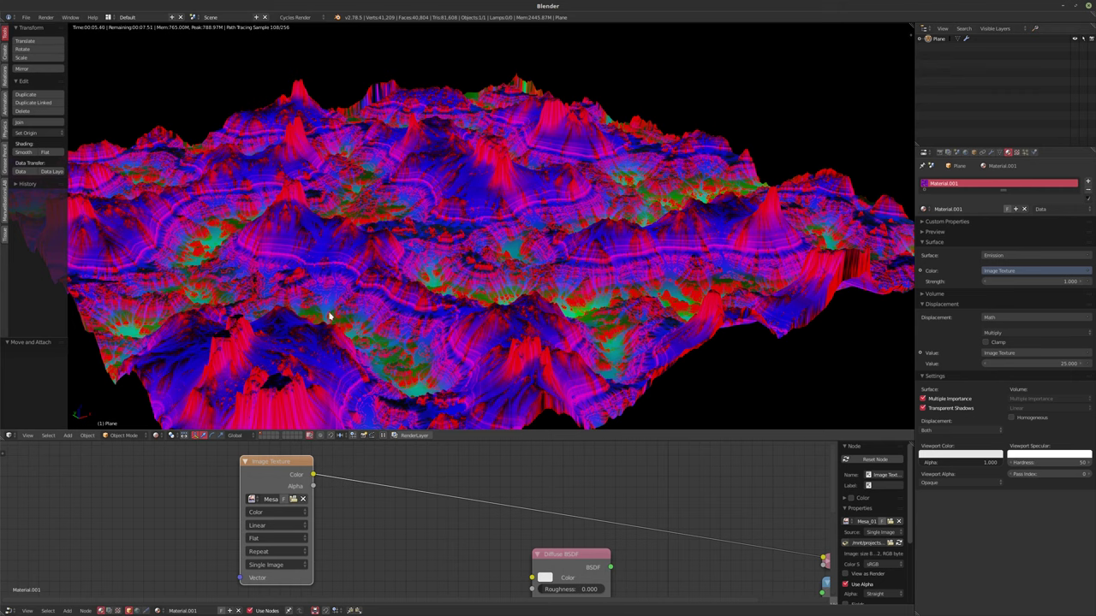
key("shift+a")
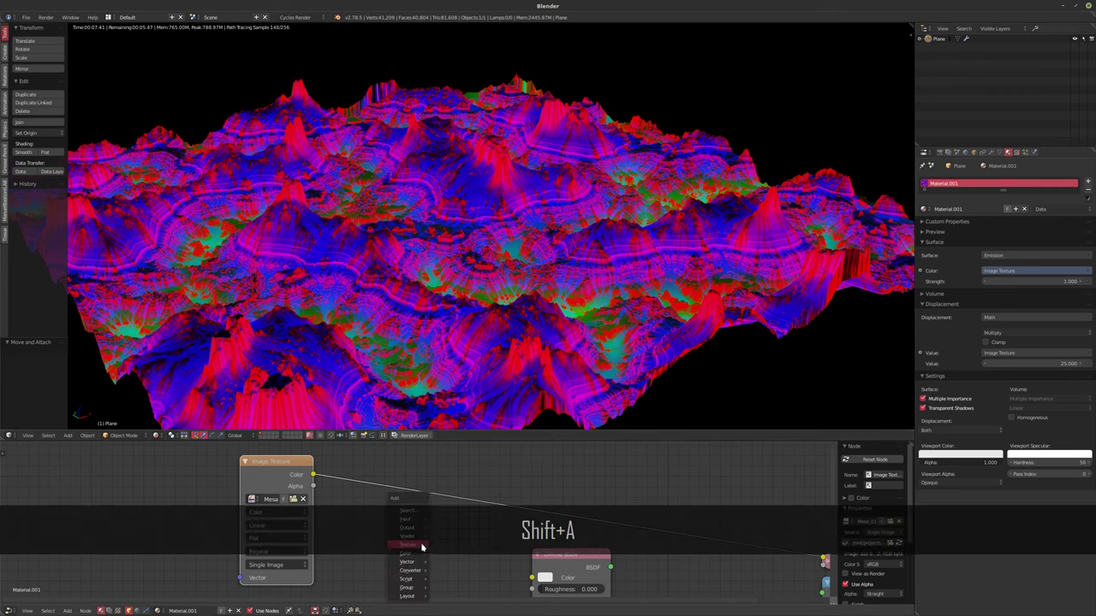
mouse_move(409, 570)
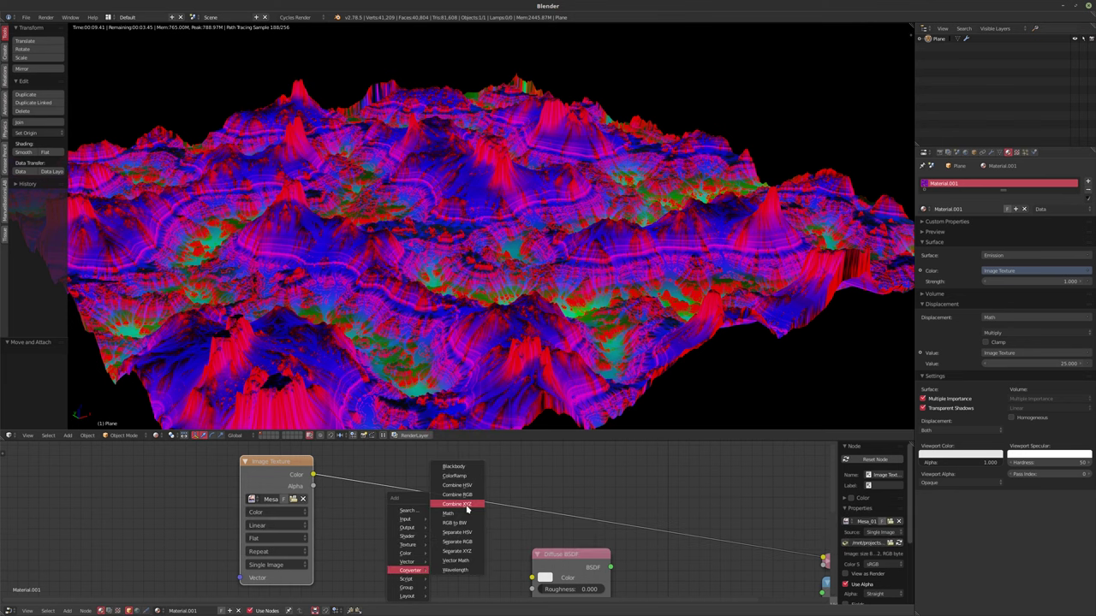
Insert a Separate RGB node on the flow map's colour link and preview its B channel.
left_click(470, 546)
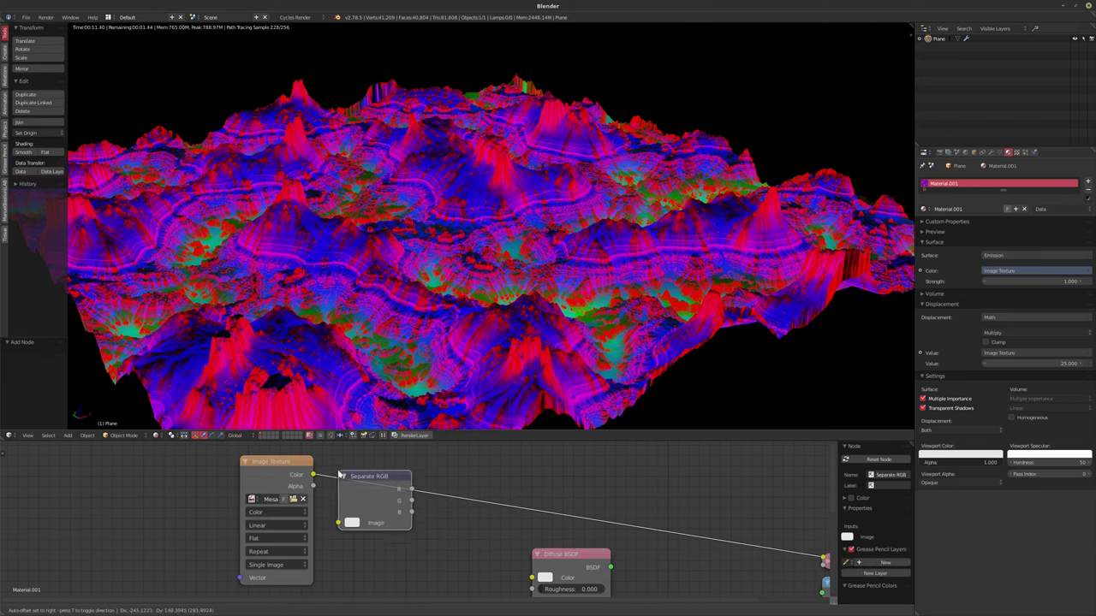
left_click(390, 493)
scroll(462, 530, "up", 1, "shift")
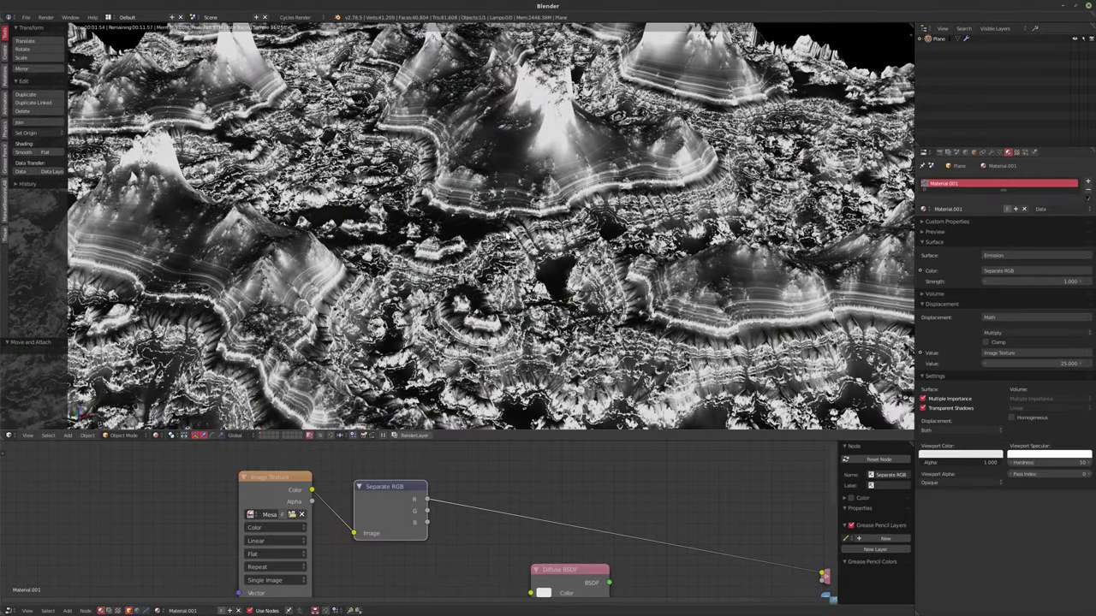
left_click(385, 510, "ctrl+shift")
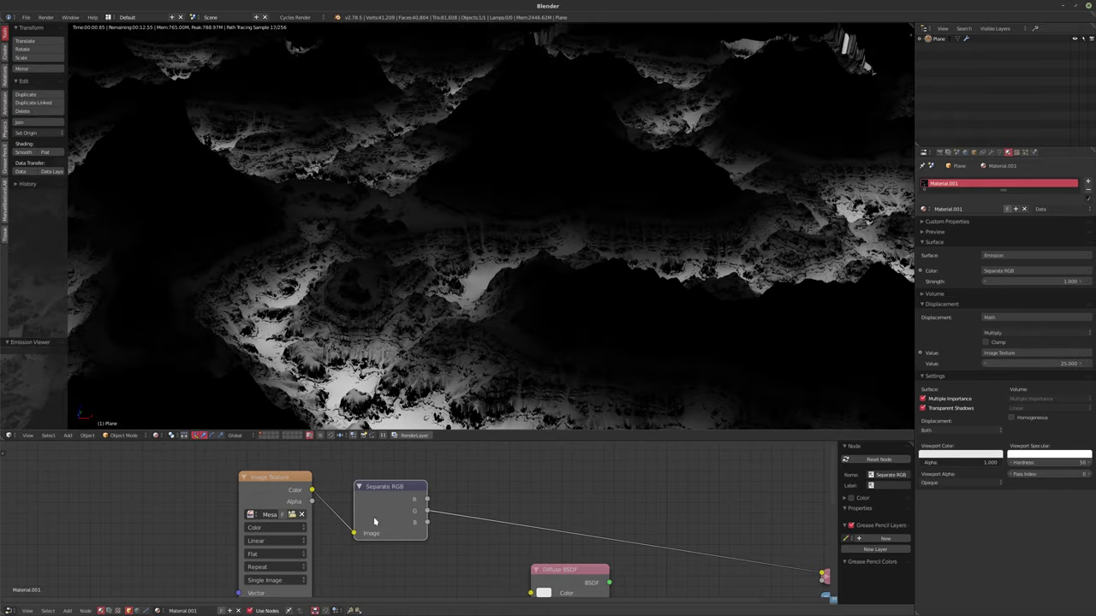
left_click(377, 517, "ctrl+shift")
scroll(481, 294, "down", 5)
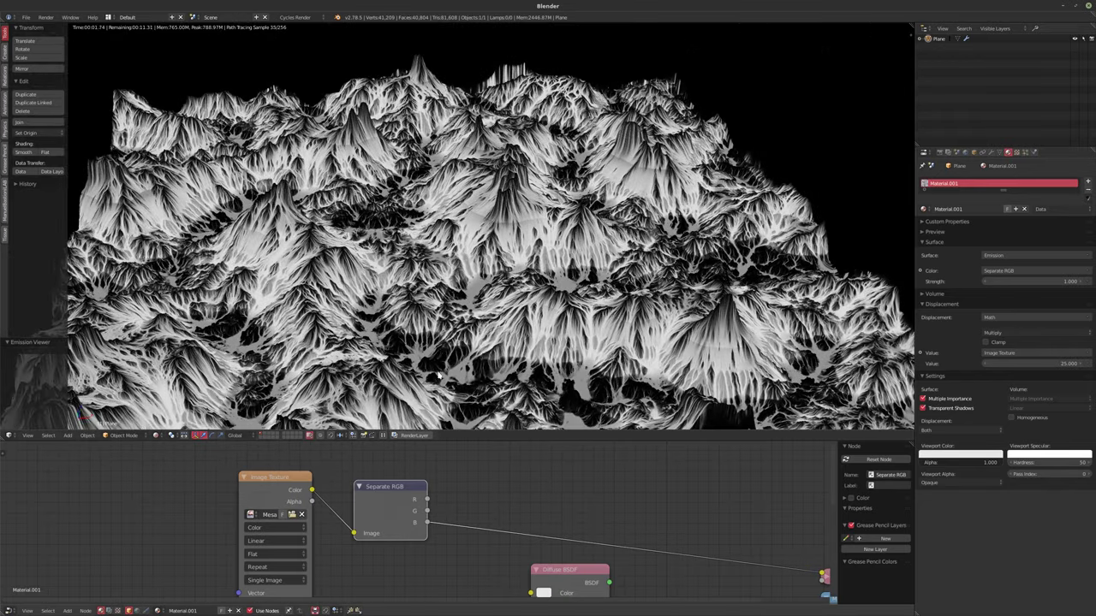
Orbit the grayscale terrain and move the Image Texture and Separate RGB nodes left.
middle_click_drag(438, 376, 541, 342)
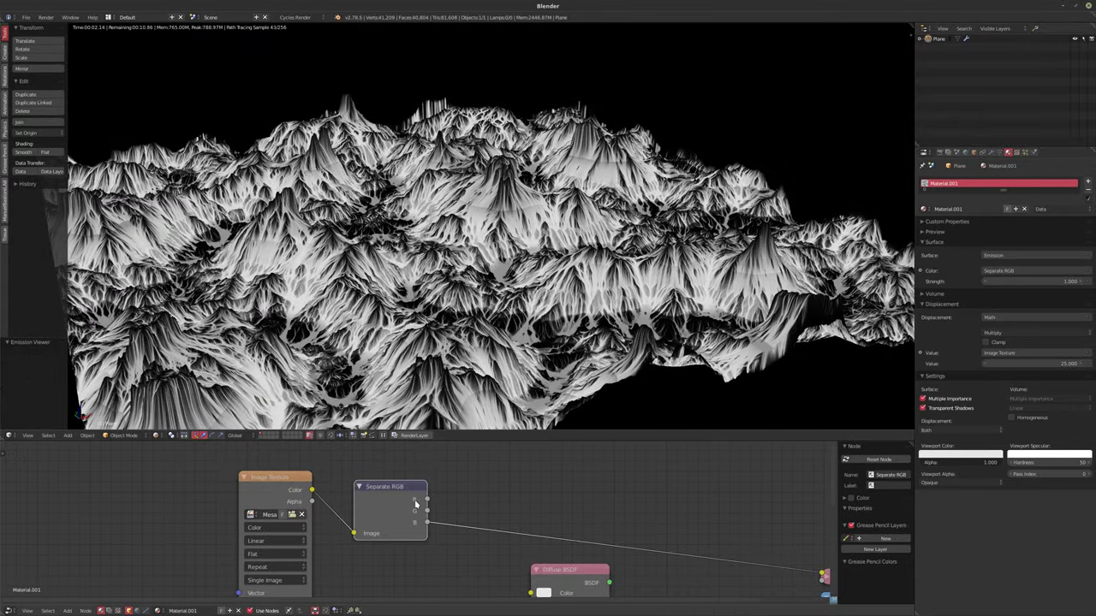
scroll(336, 499, "down", 2)
left_click_drag(272, 497, 217, 501)
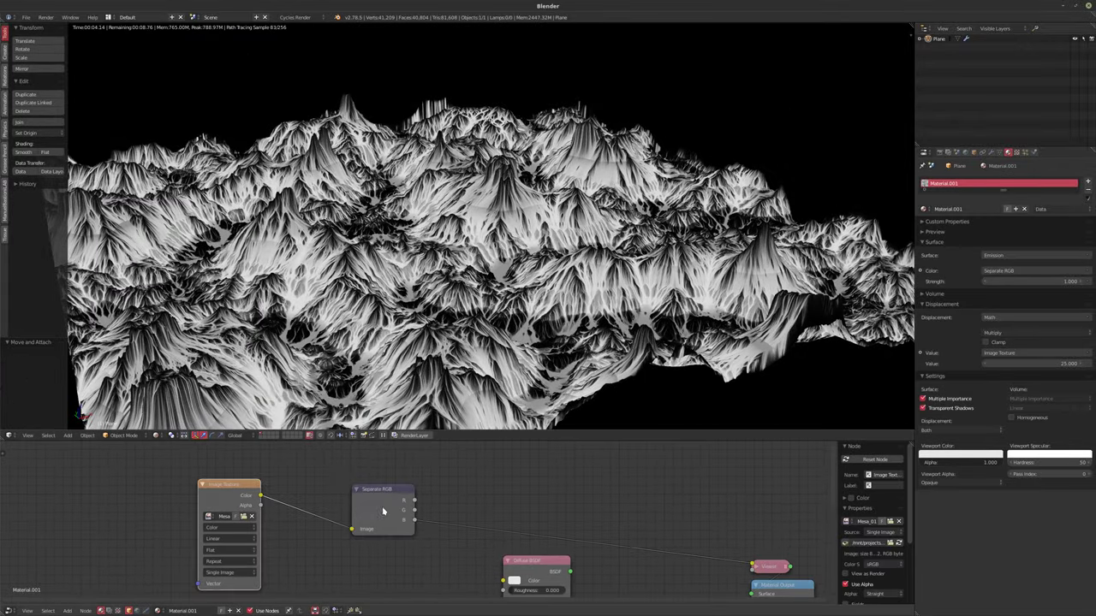
left_click_drag(383, 511, 358, 492)
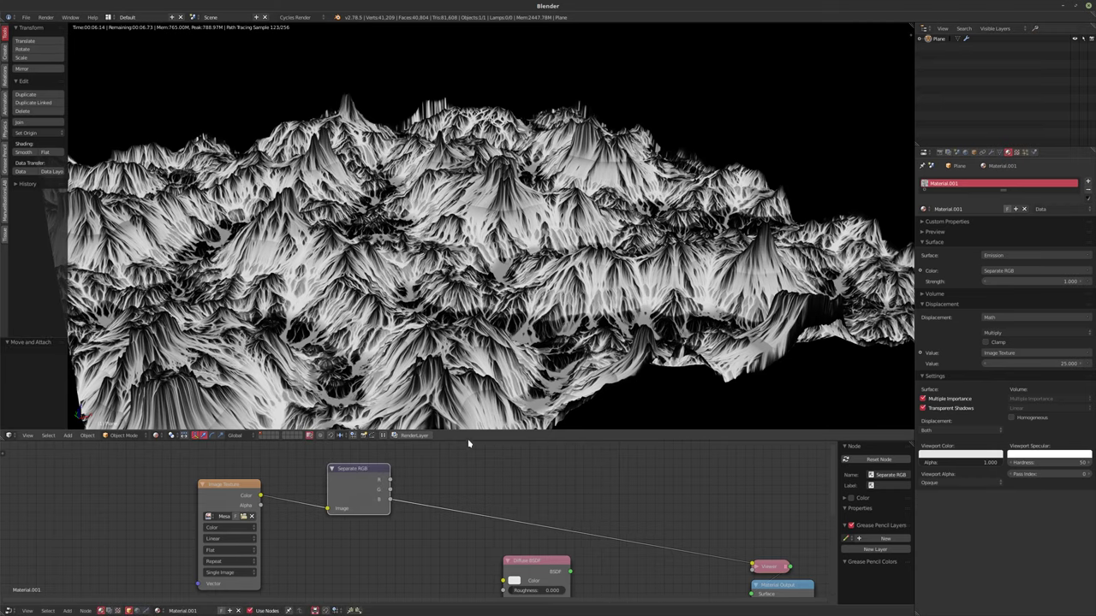
scroll(450, 330, "up", 3)
middle_click_drag(447, 329, 481, 301)
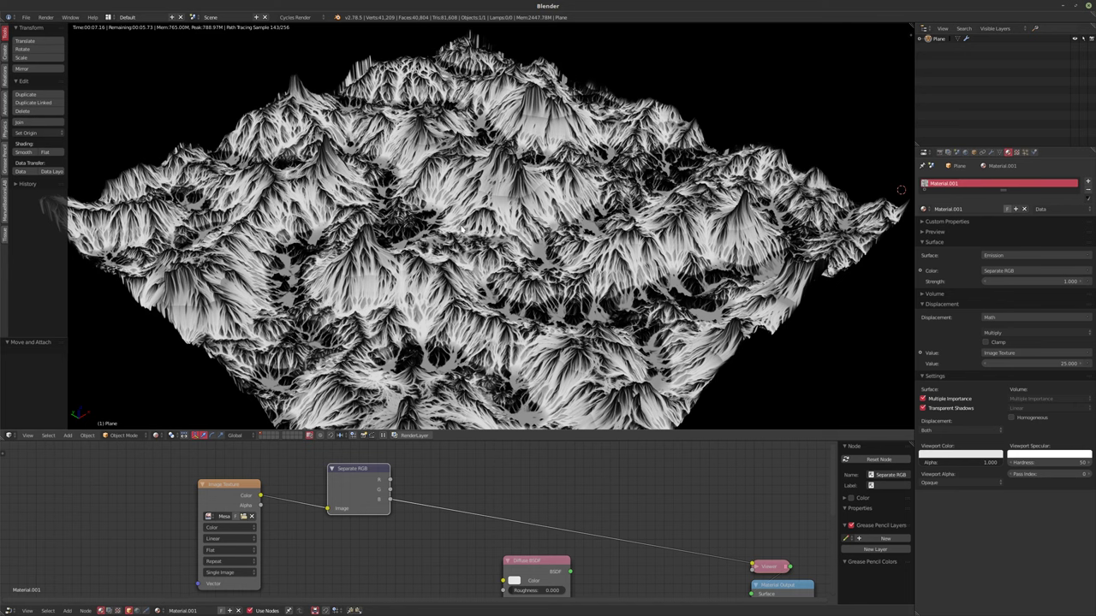
middle_click_drag(503, 238, 510, 214)
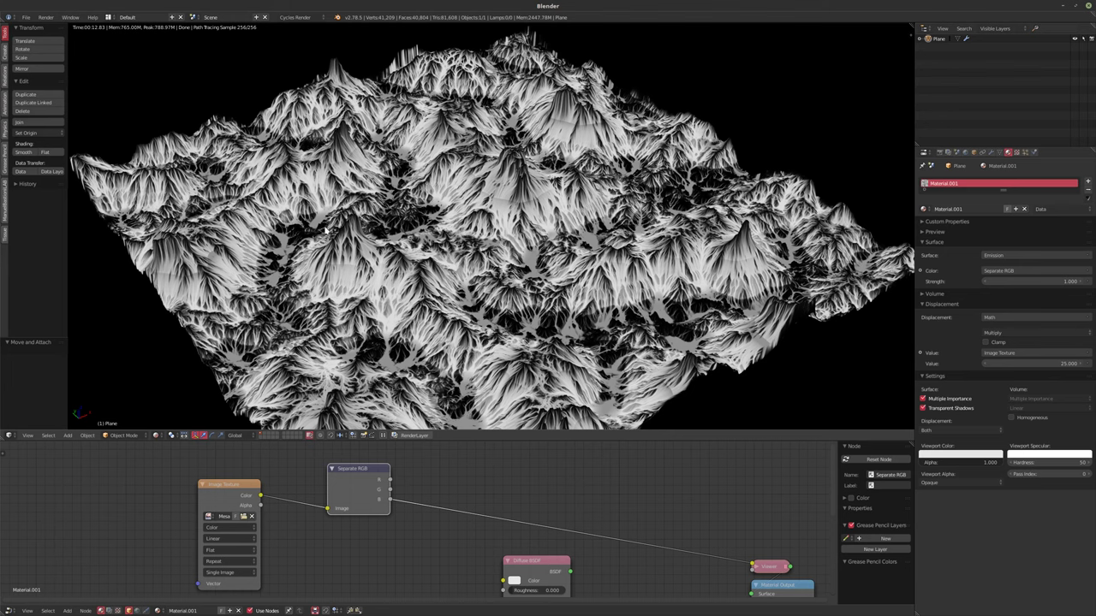
middle_click_drag(442, 251, 495, 256)
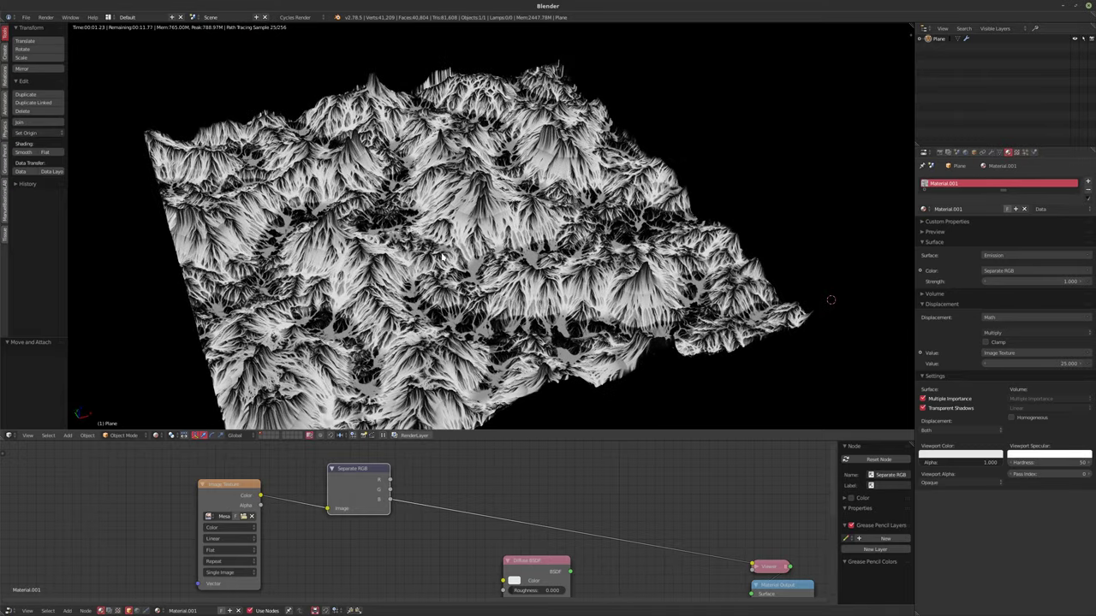